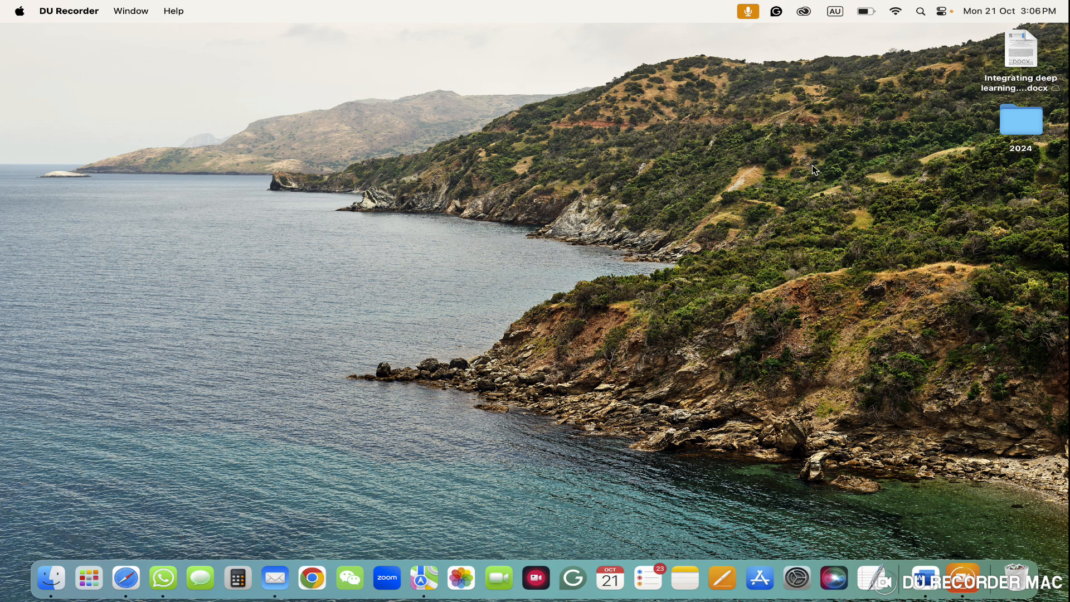
Launch Word, open the "Integrating deep learning" document from the Desktop folder through Word's file browser, and close it
left_click(1024, 54)
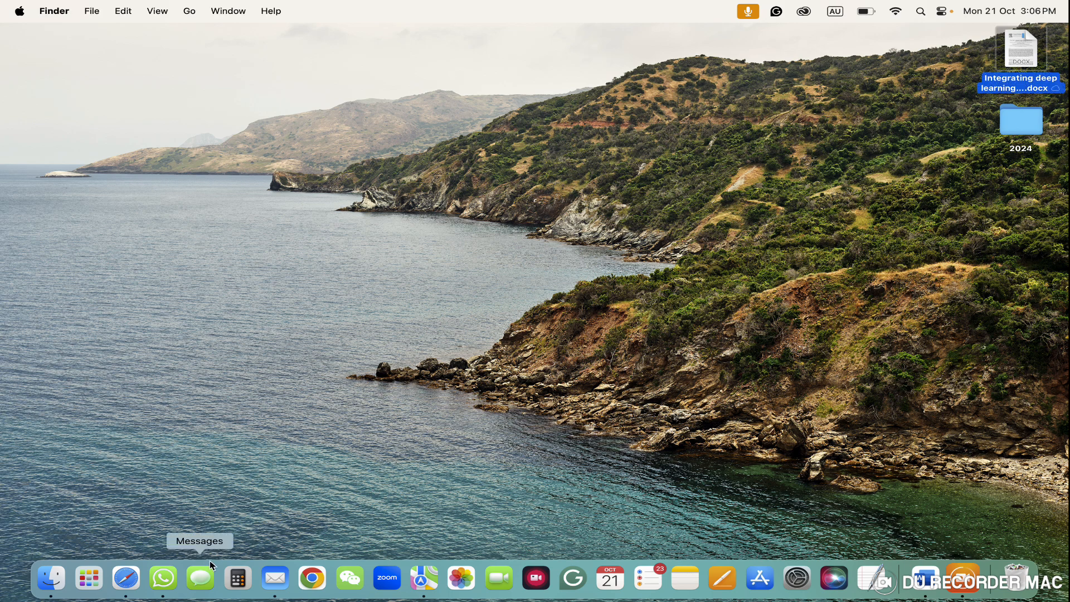
left_click(89, 580)
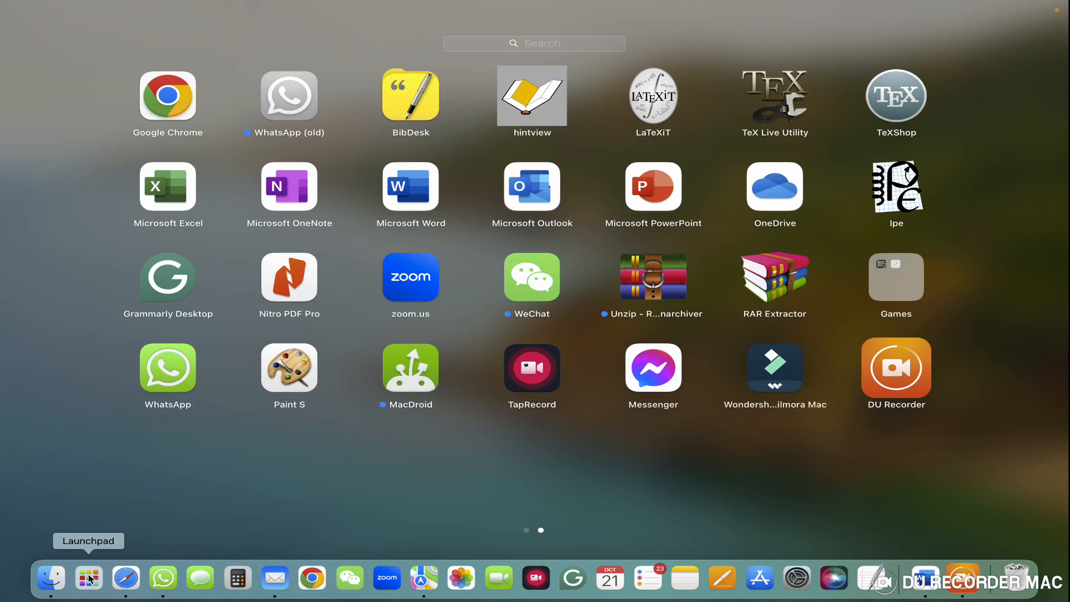
left_click(416, 195)
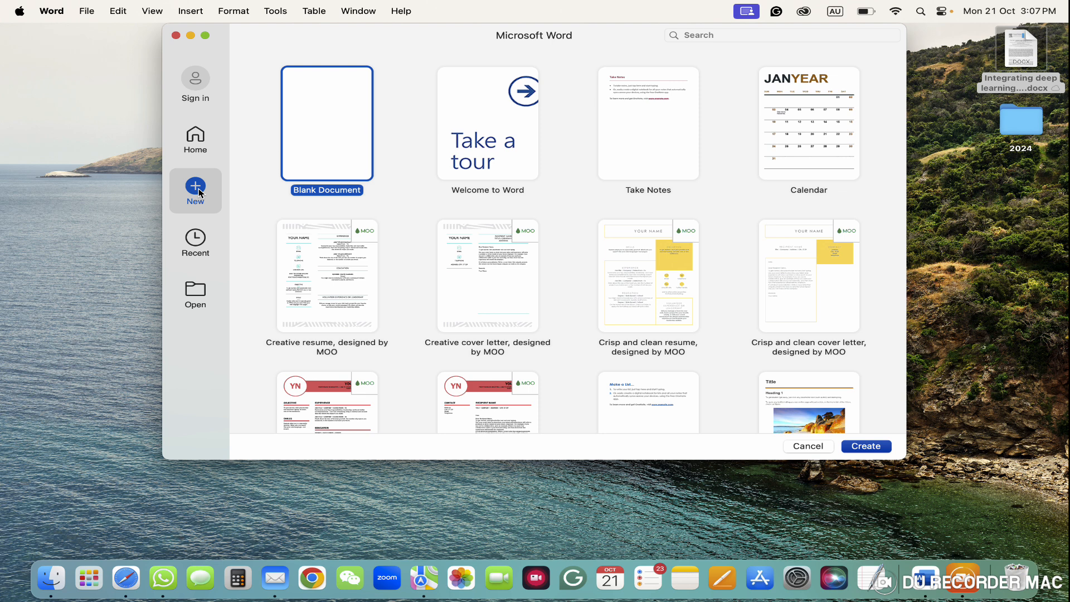
left_click(195, 297)
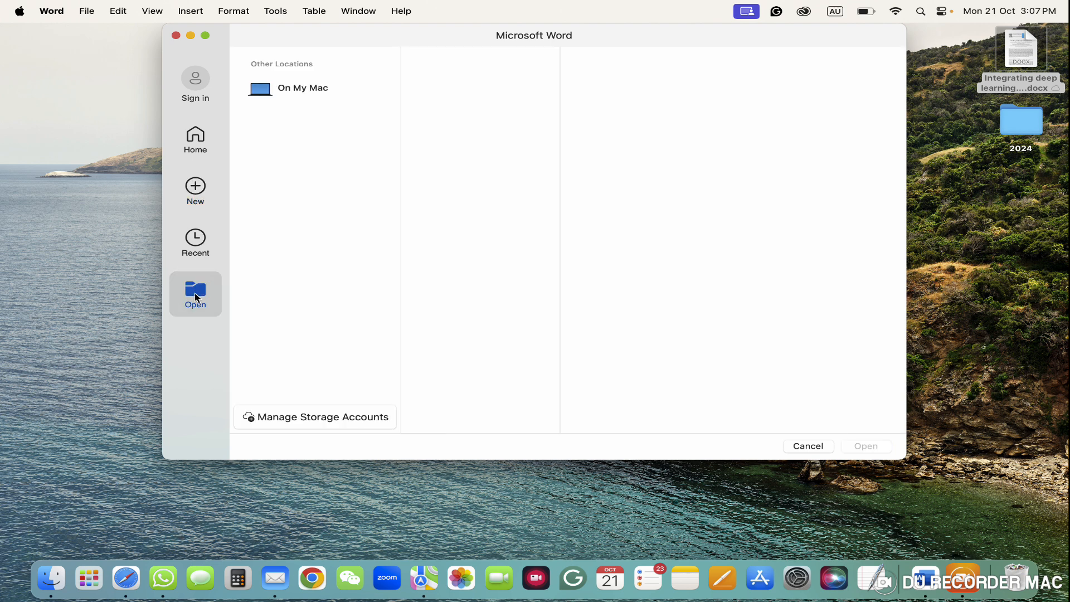
left_click(285, 93)
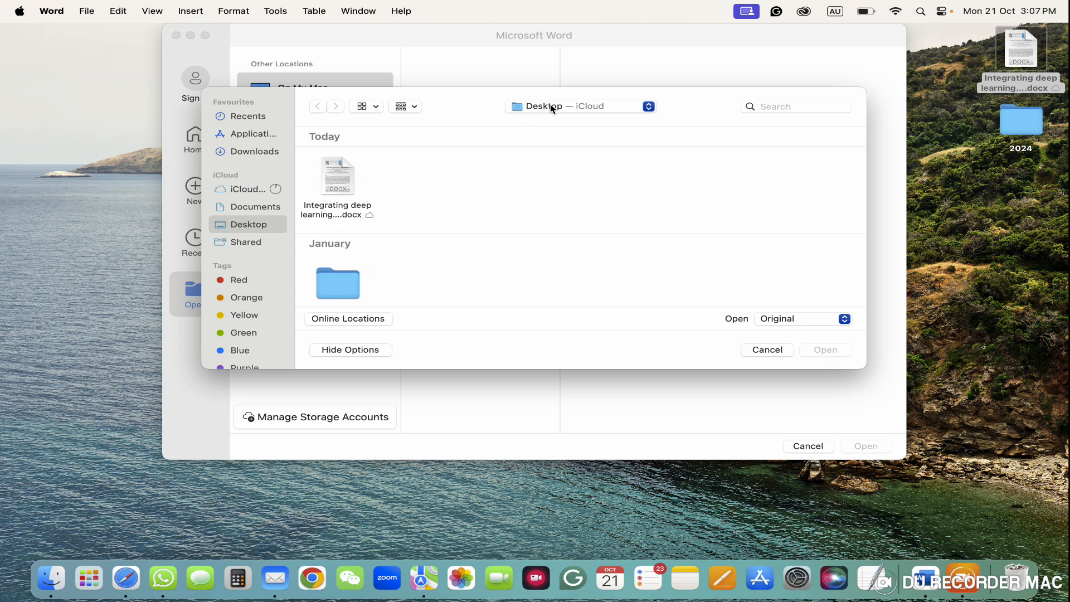
left_click(338, 186)
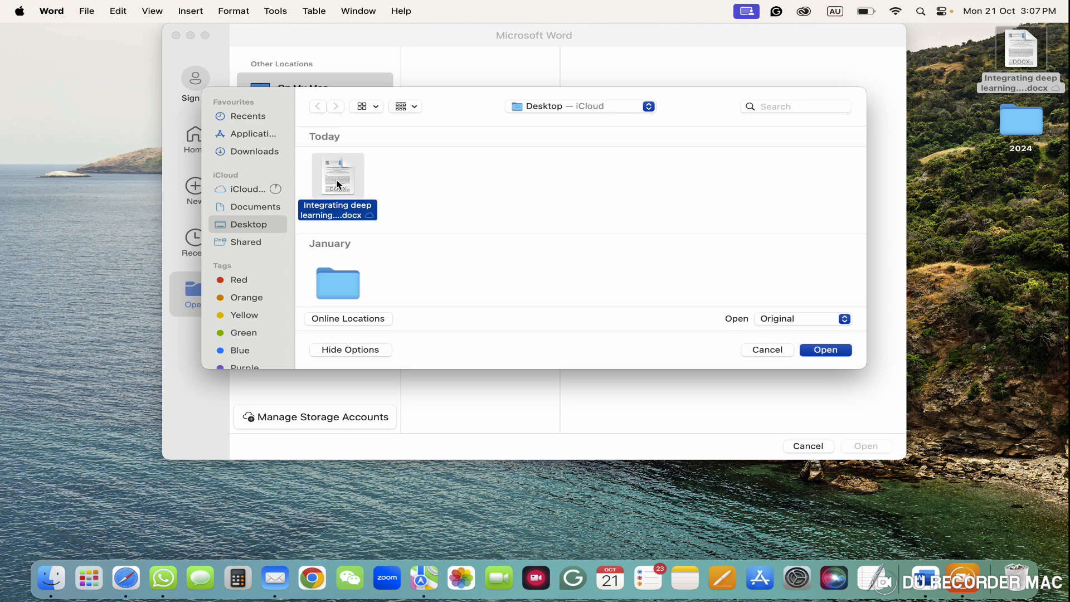
key("Return")
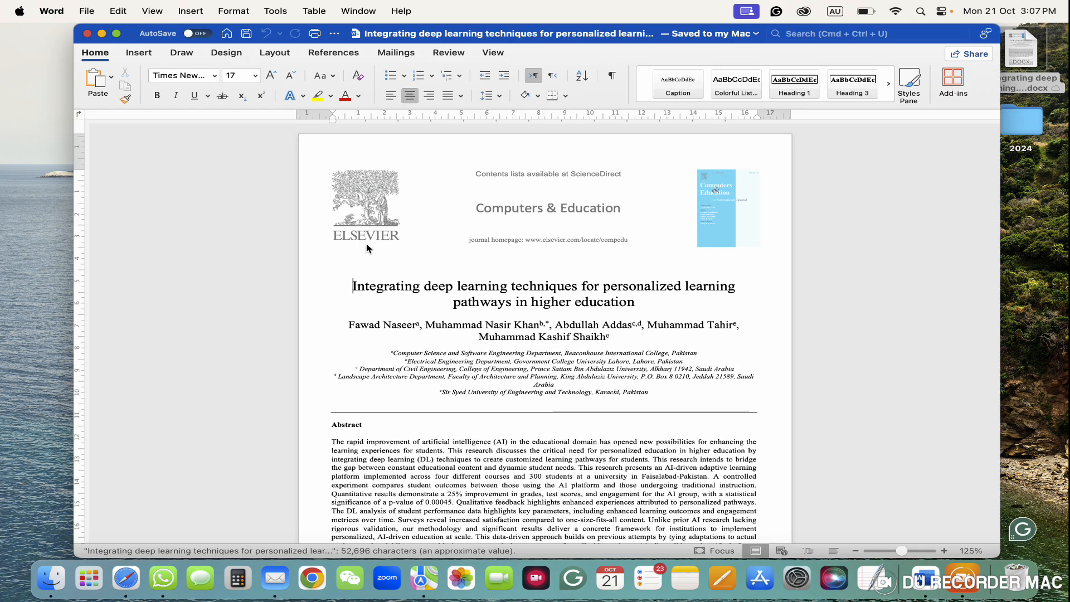
left_click(88, 34)
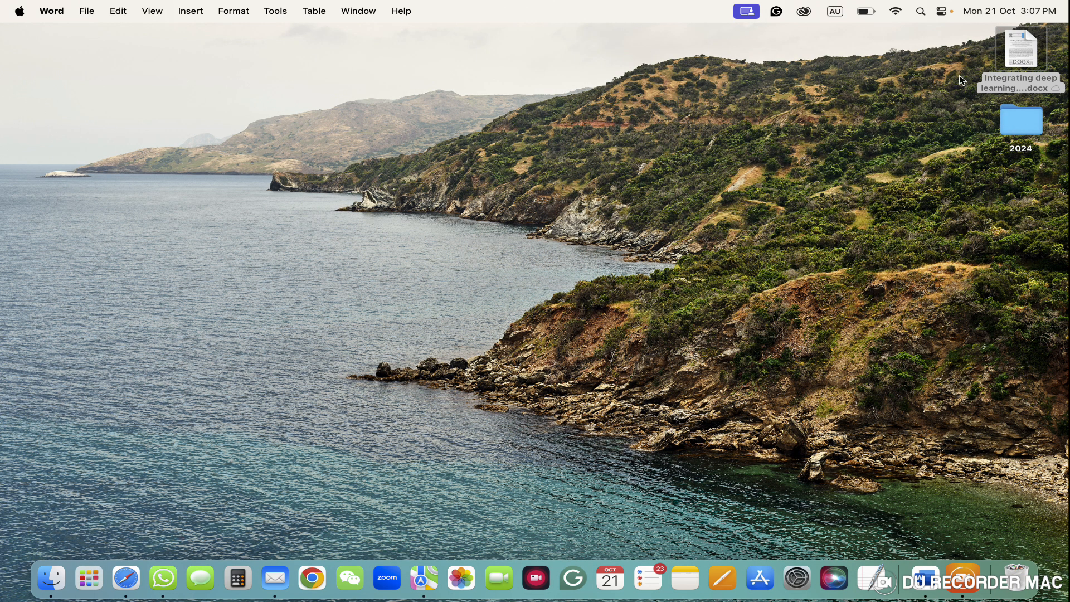
Open the "Integrating deep learning" document directly from its desktop file and look over the title and abstract on page 1
double_click(1018, 53)
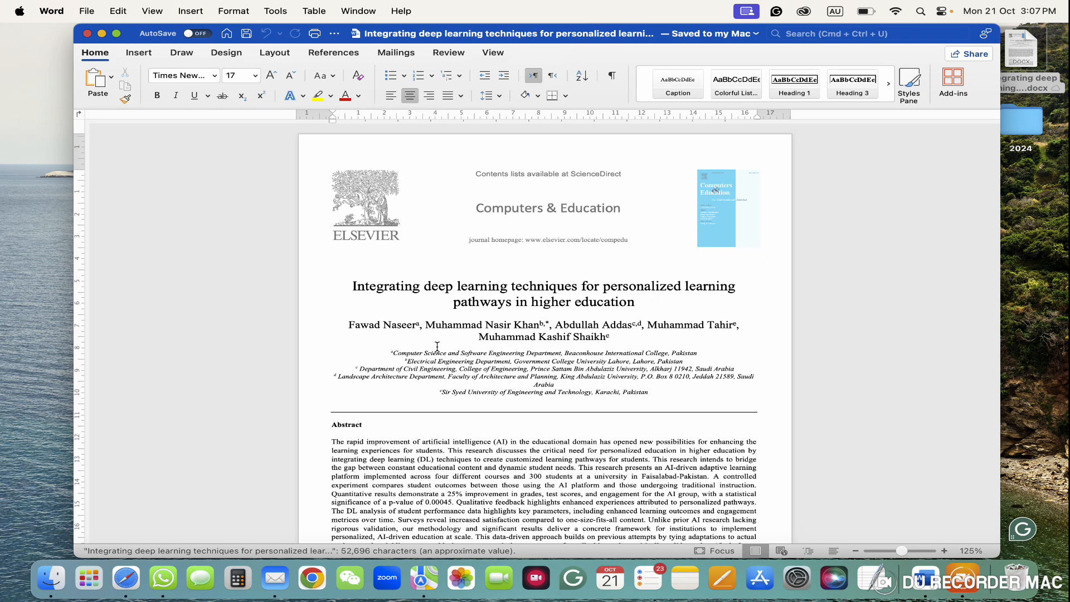
scroll(437, 346, "down", 1)
scroll(437, 346, "down", 5)
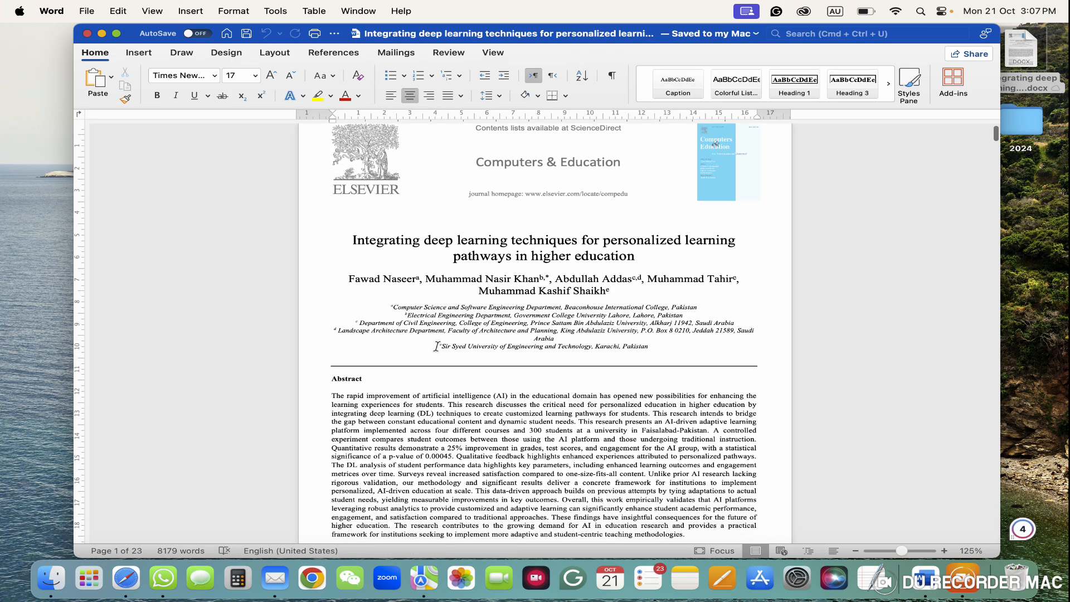
scroll(437, 346, "up", 2)
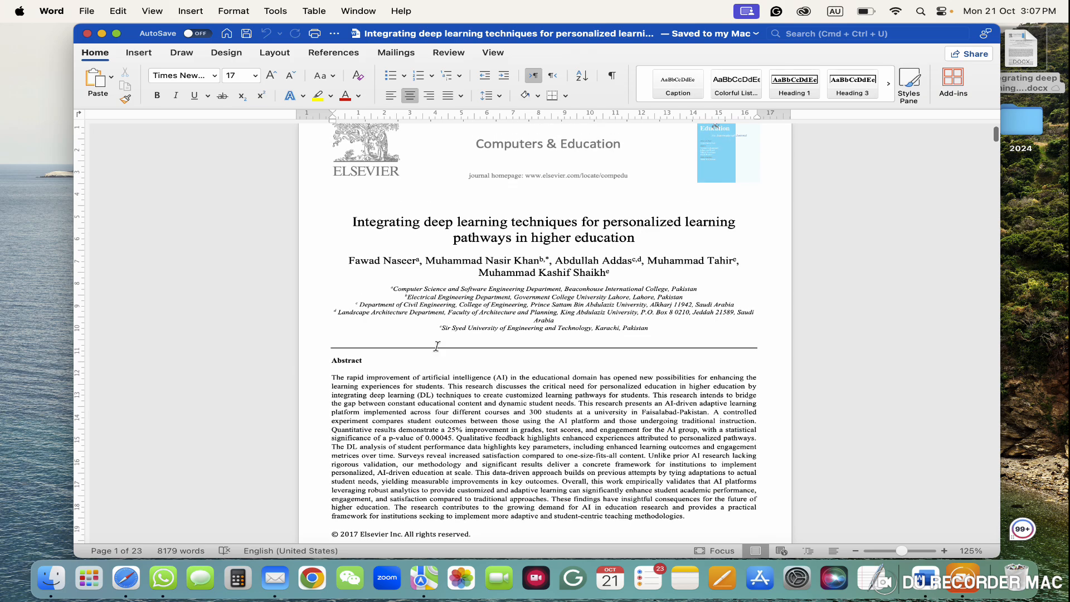
scroll(437, 346, "down", 4)
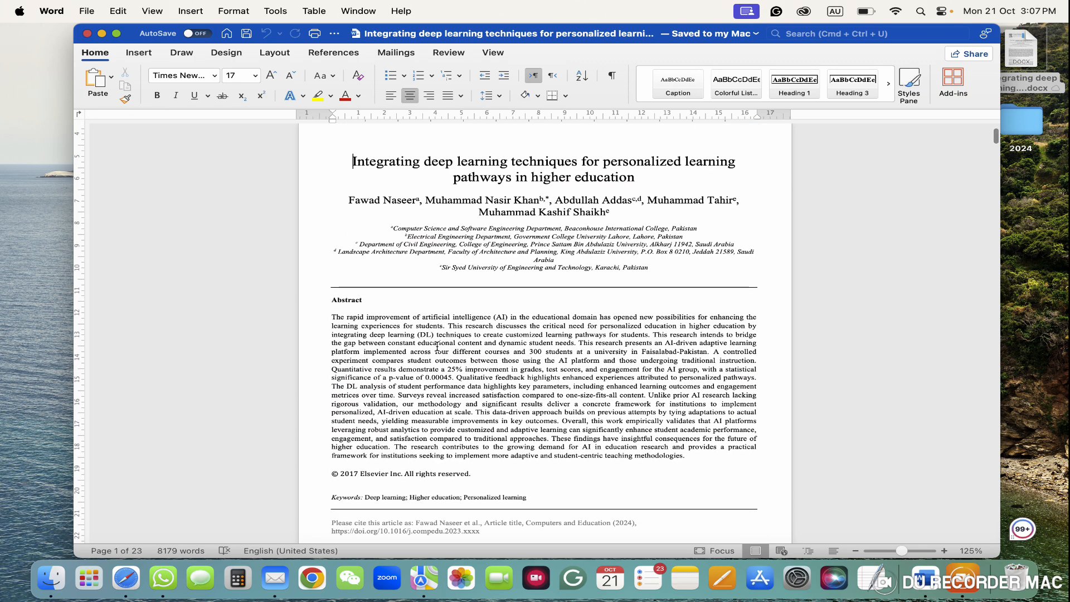
scroll(437, 346, "up", 8)
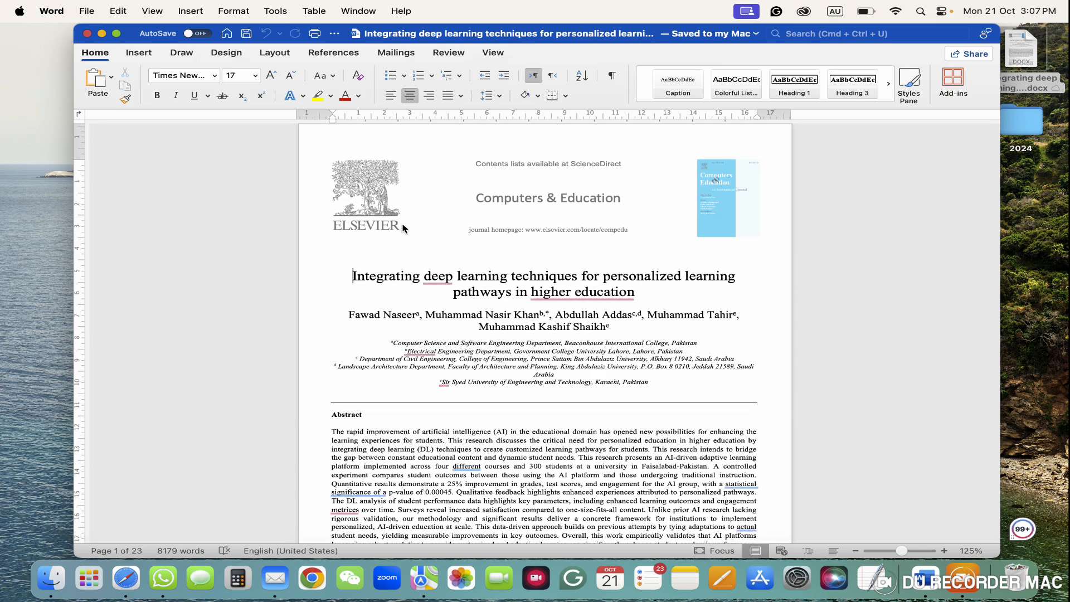
scroll(404, 228, "down", 10)
scroll(401, 225, "up", 20)
scroll(401, 212, "down", 18)
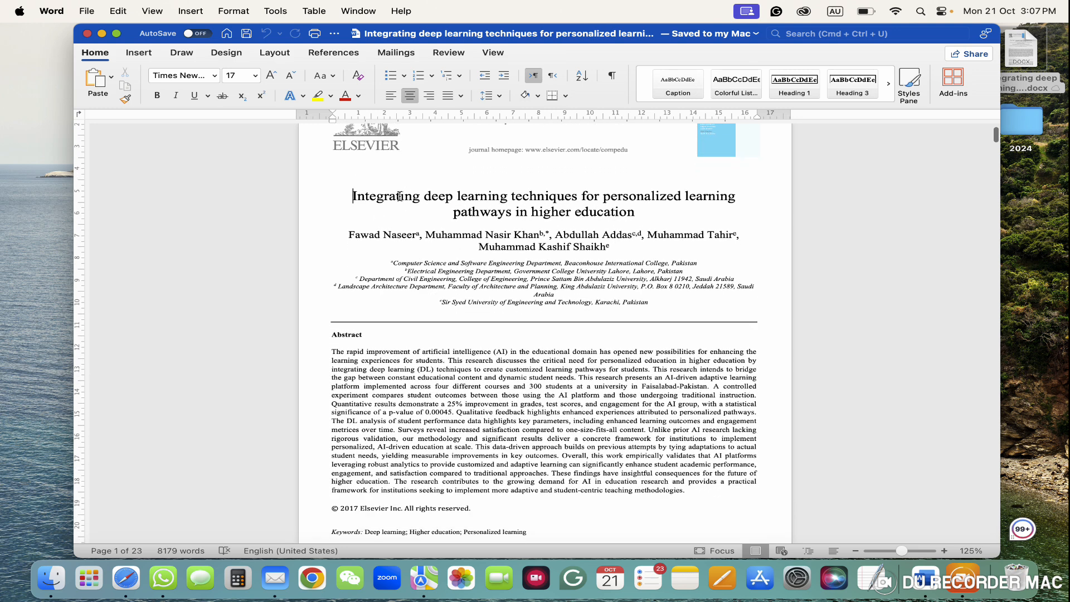
Check the font, size and style of the paper's title, the "Abstract" heading and the abstract's body text
left_click(401, 196)
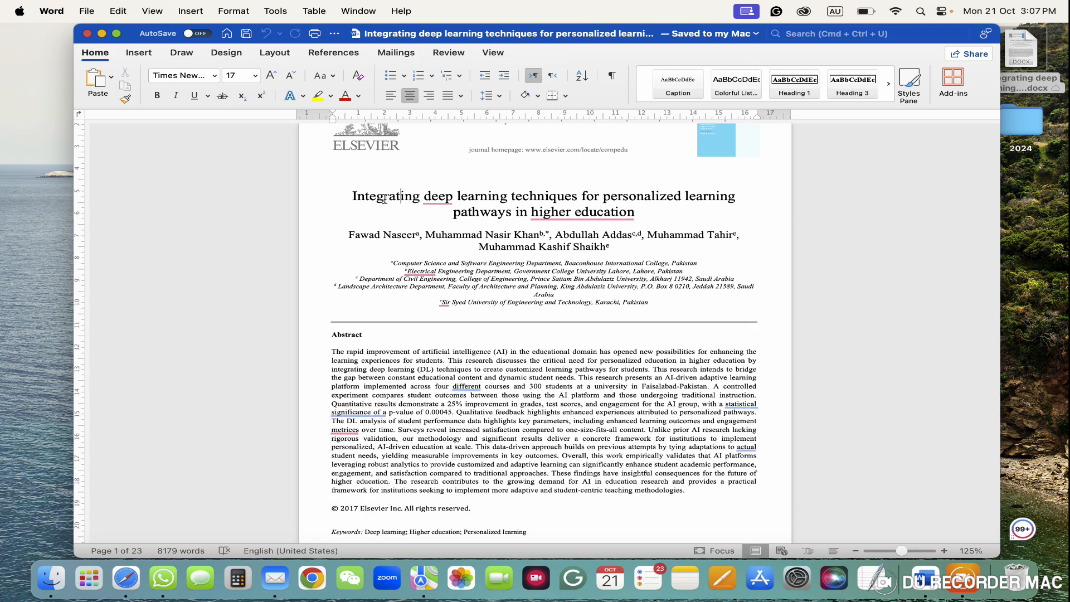
triple_click(382, 199)
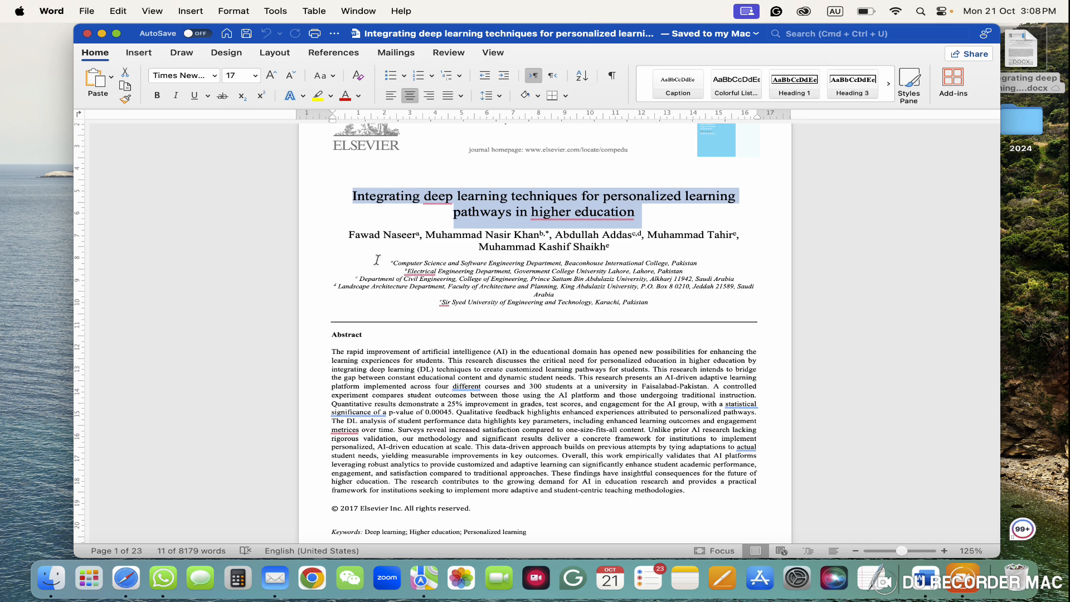
left_click(370, 362)
scroll(366, 335, "down", 5)
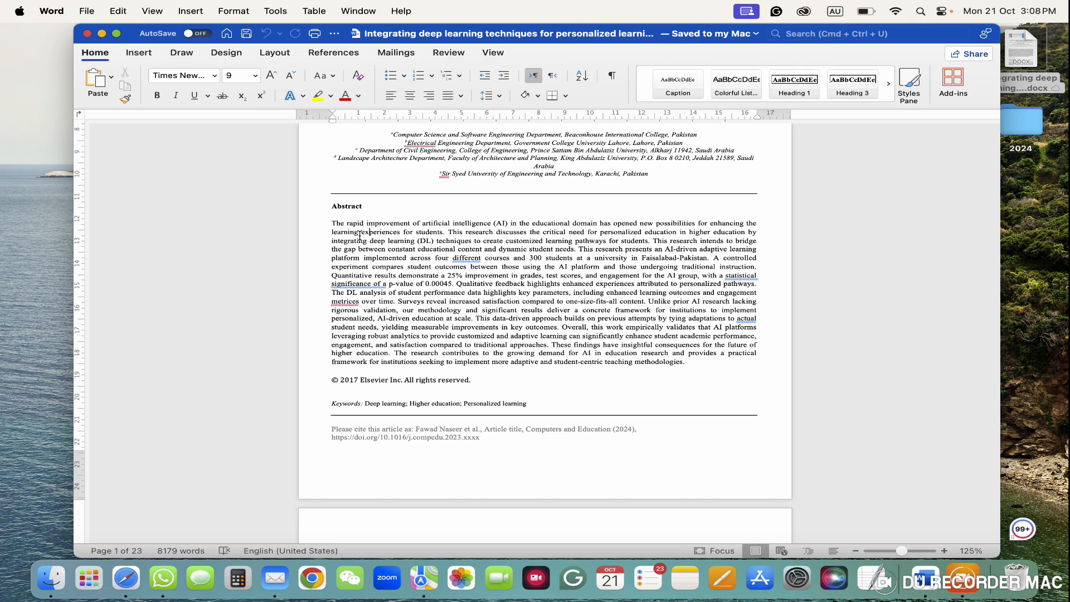
left_click(348, 206)
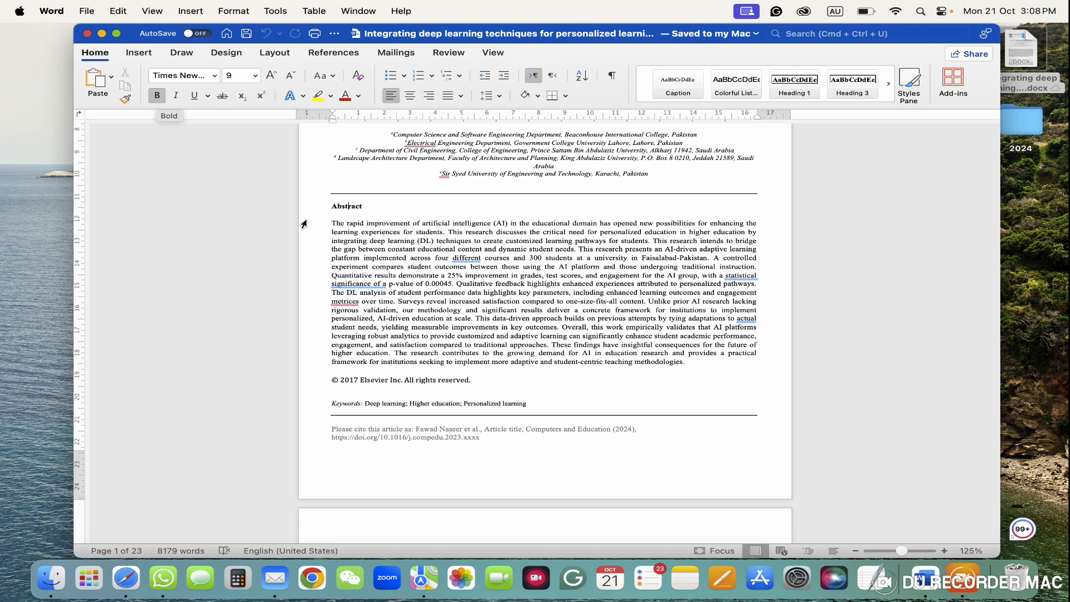
left_click(352, 233)
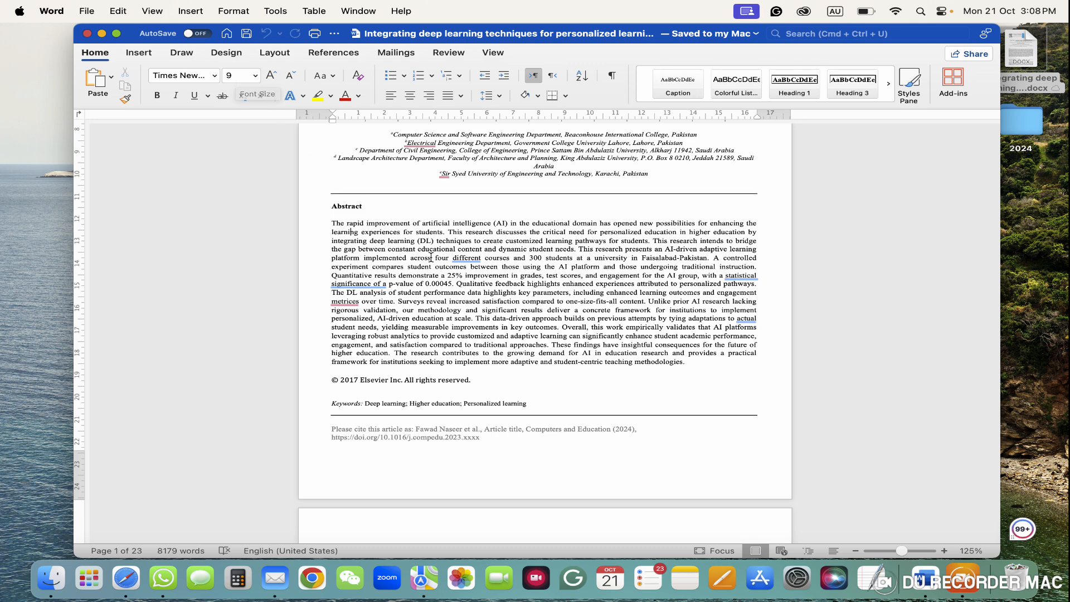
Try Calibri as the font of the whole abstract paragraph, and set it back to Times New Roman
triple_click(399, 246)
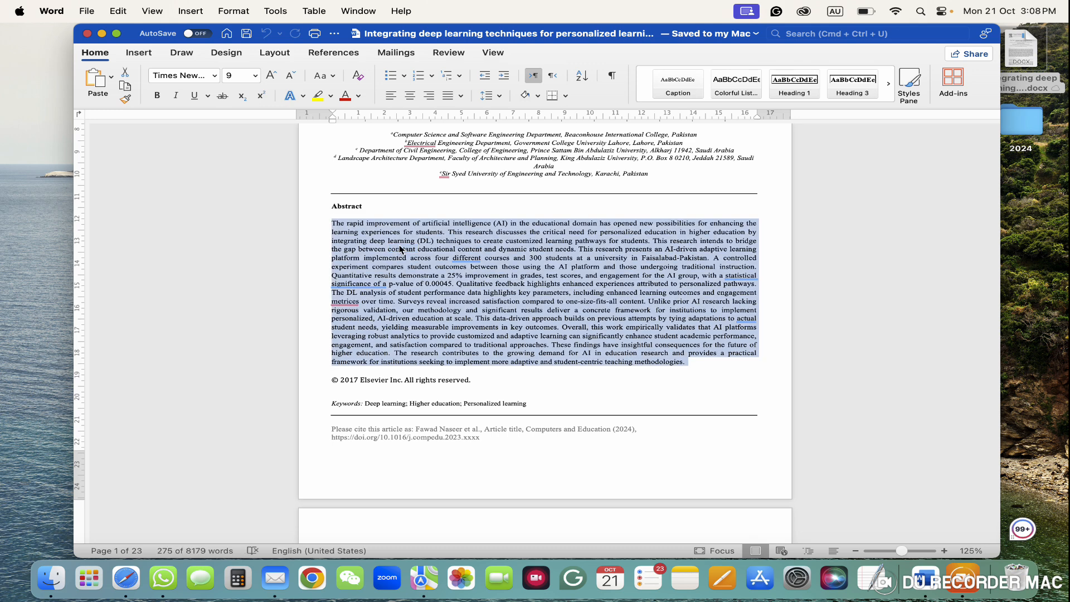
left_click(215, 76)
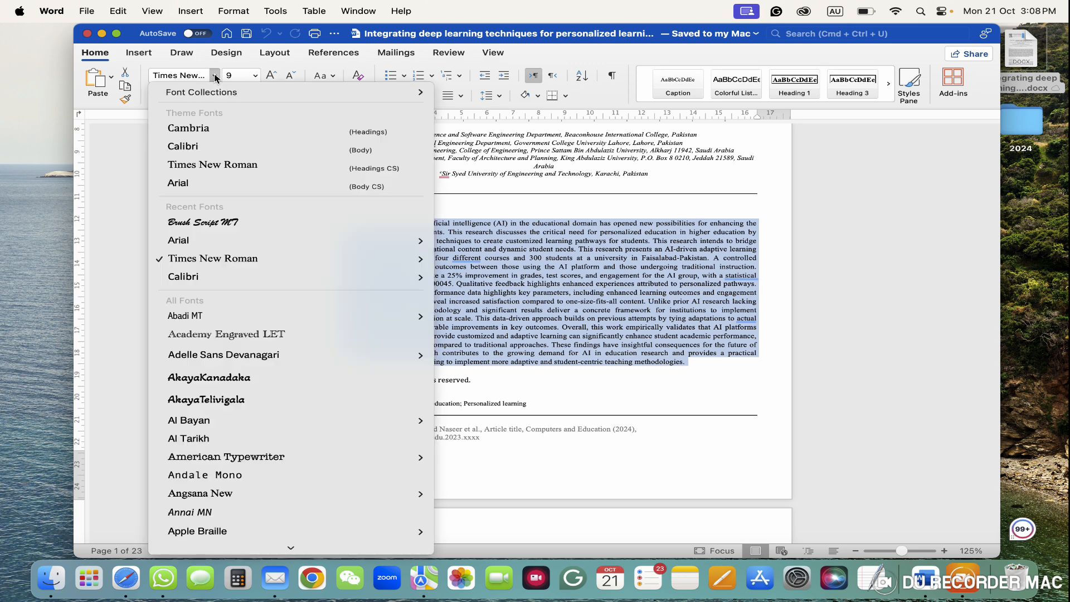
left_click(192, 147)
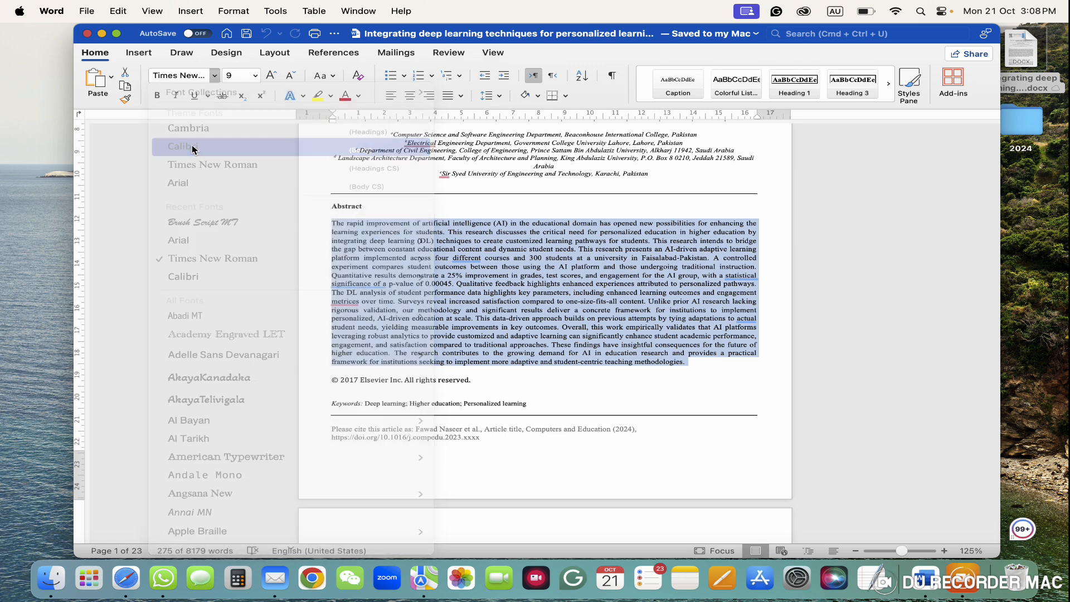
left_click(214, 75)
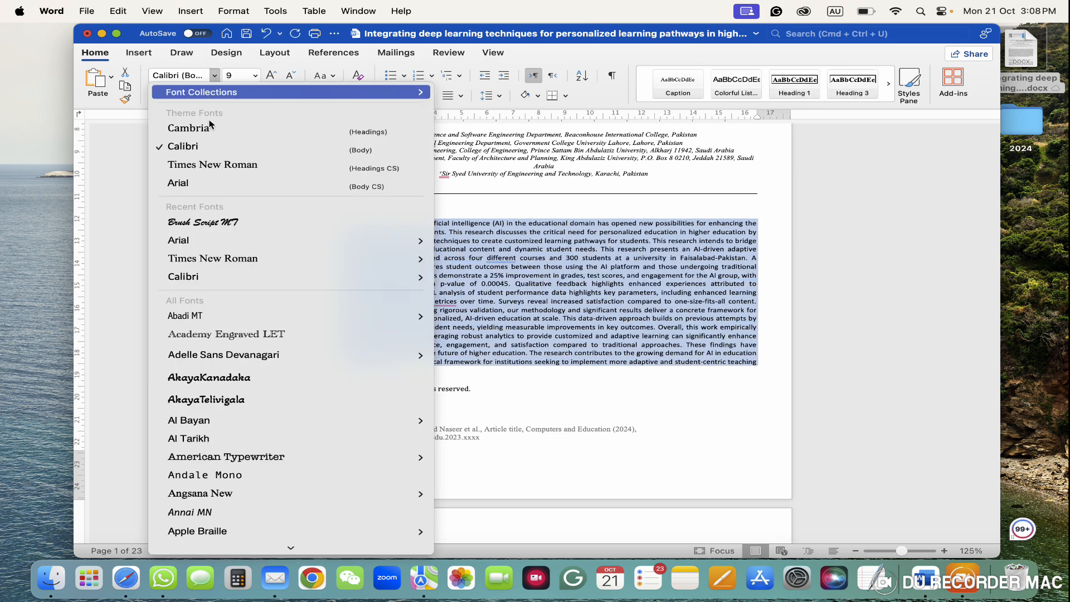
left_click(198, 166)
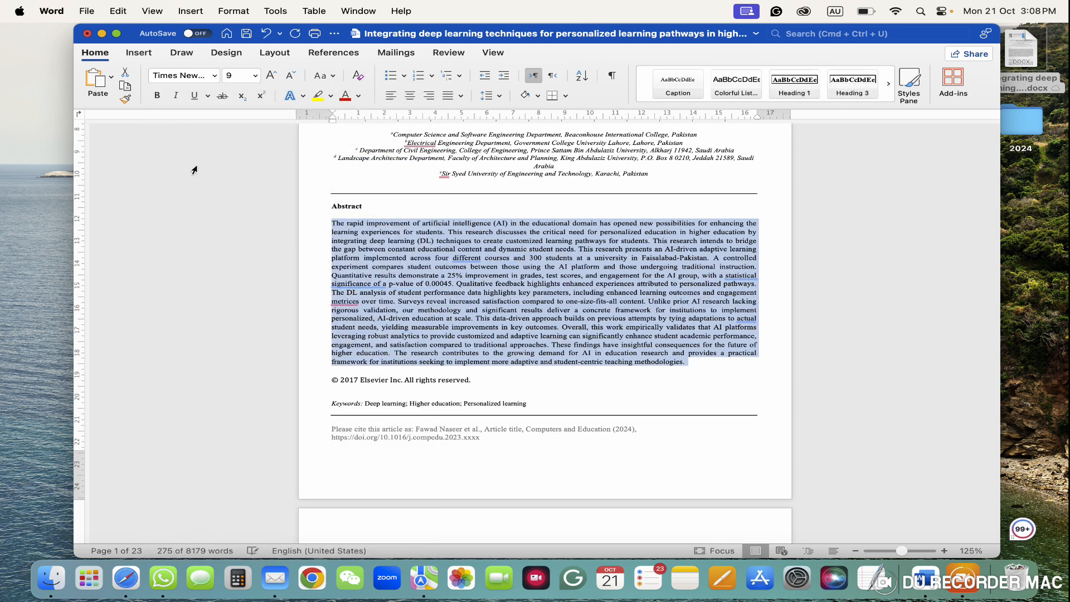
Try font size 10 on the selected abstract paragraph, and return it to size 9
left_click(255, 76)
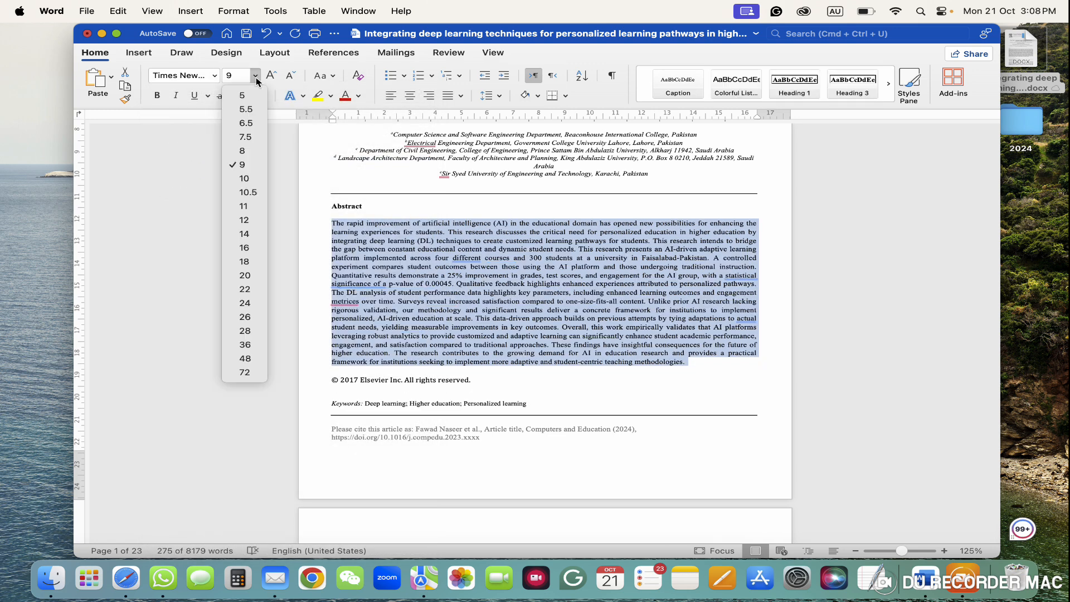
left_click(245, 178)
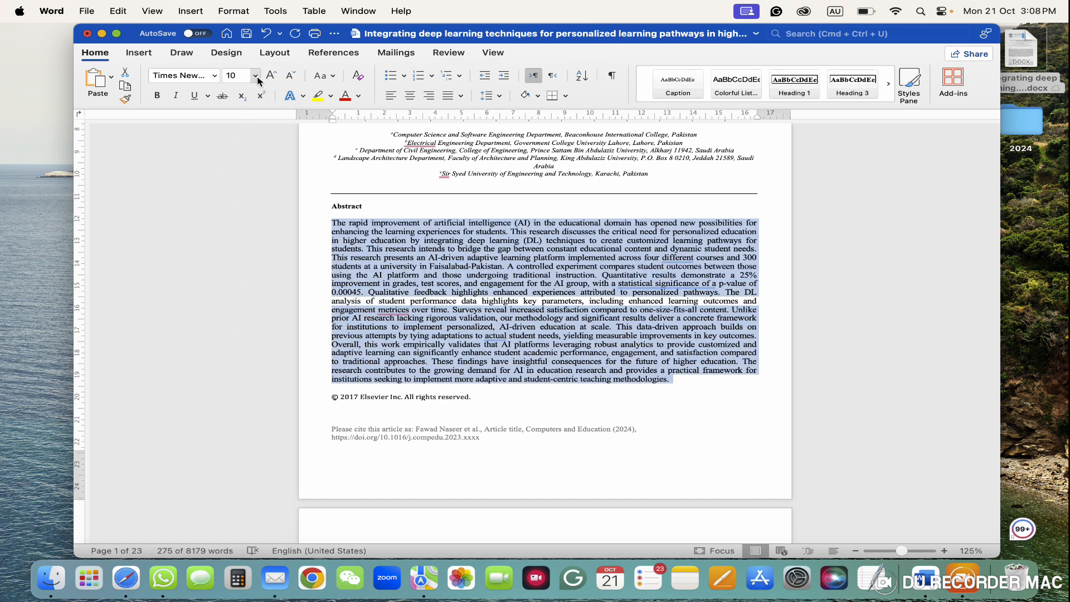
left_click(256, 78)
left_click(248, 171)
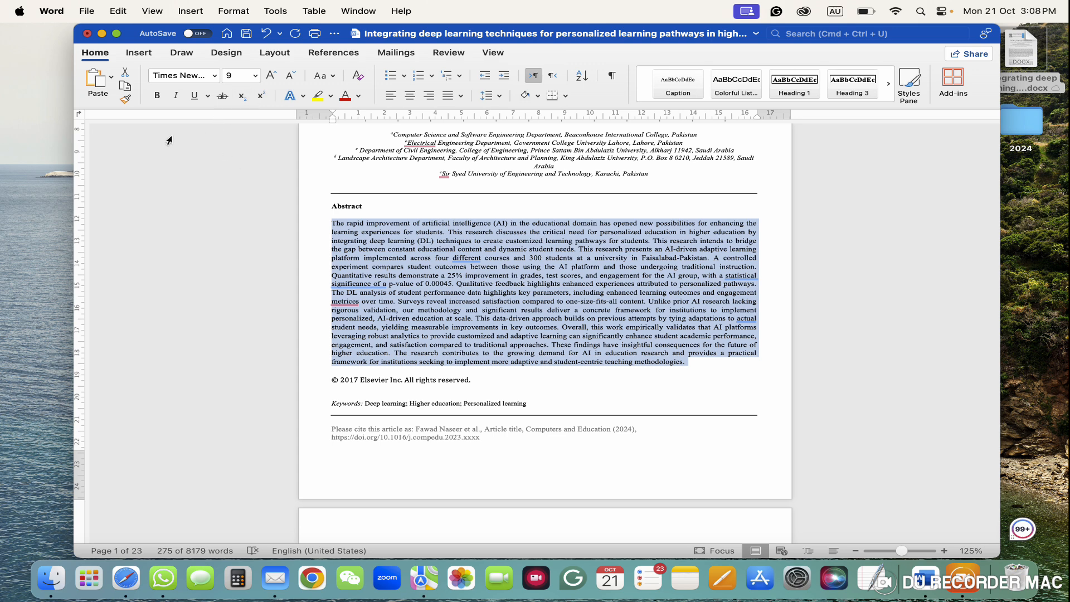
Try underline and italic on the abstract paragraph one after the other, removing each, and clear the selection
left_click(195, 96)
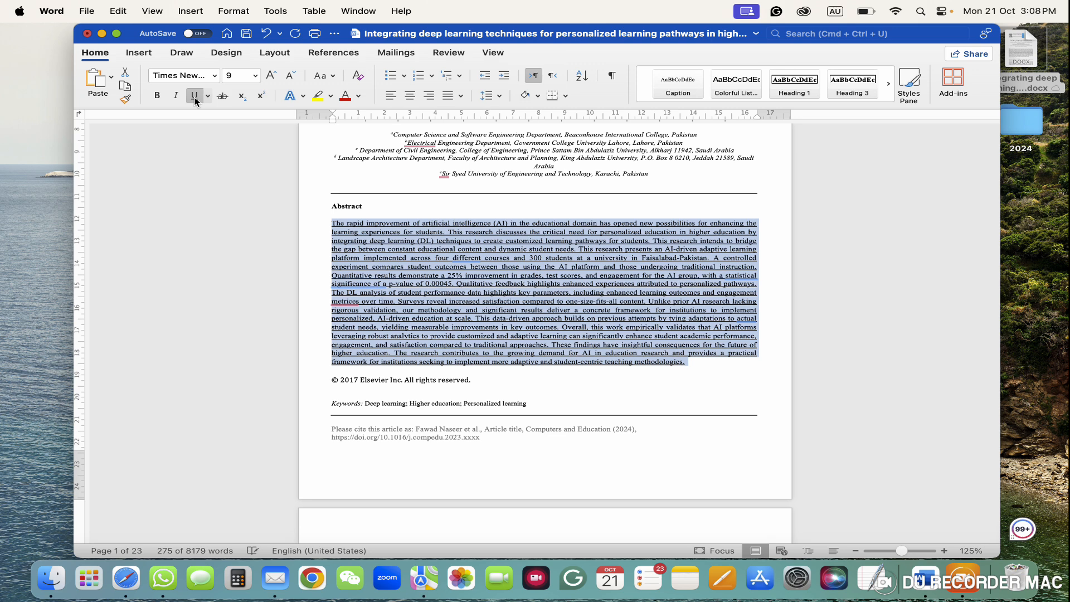
left_click(195, 98)
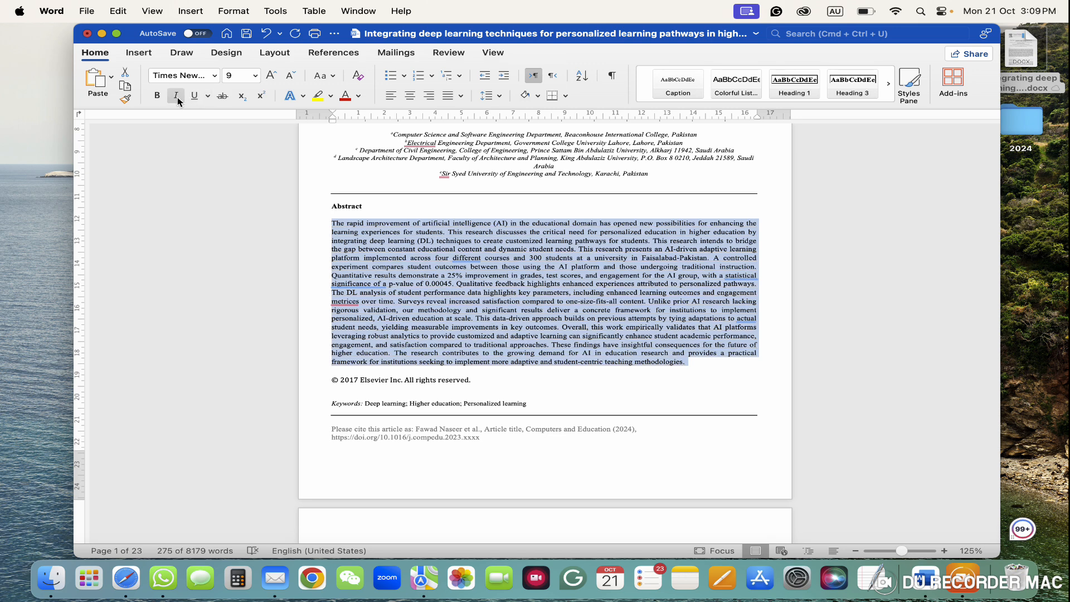
left_click(177, 100)
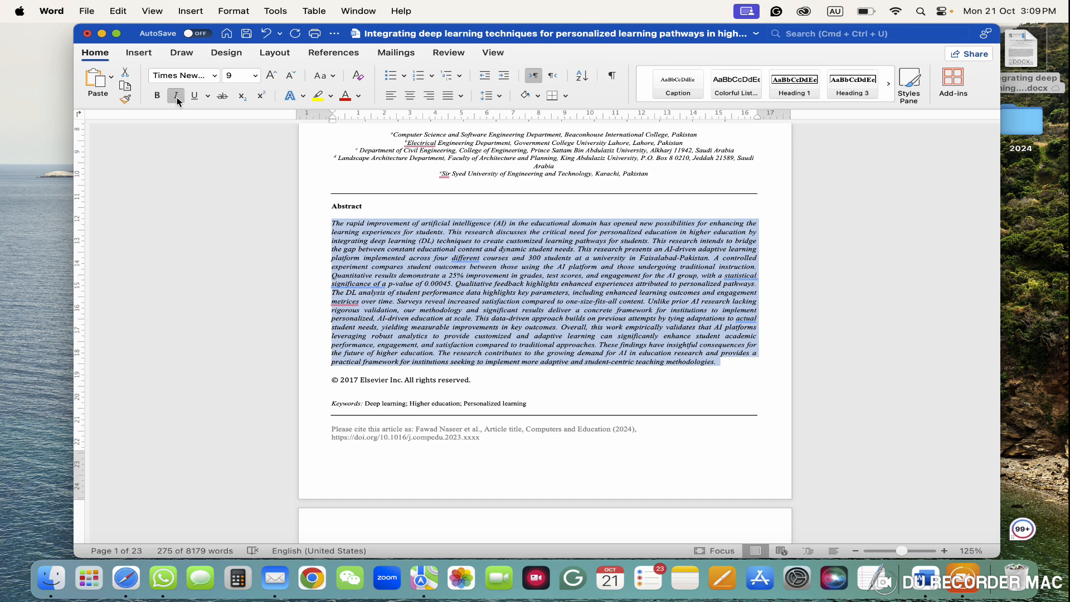
left_click(177, 98)
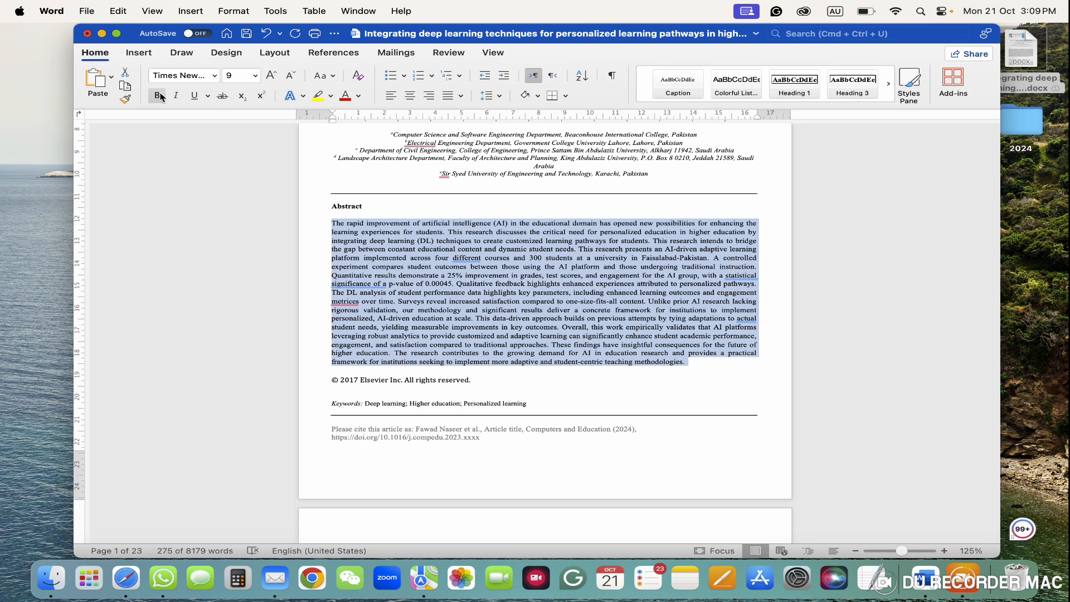
left_click(369, 225)
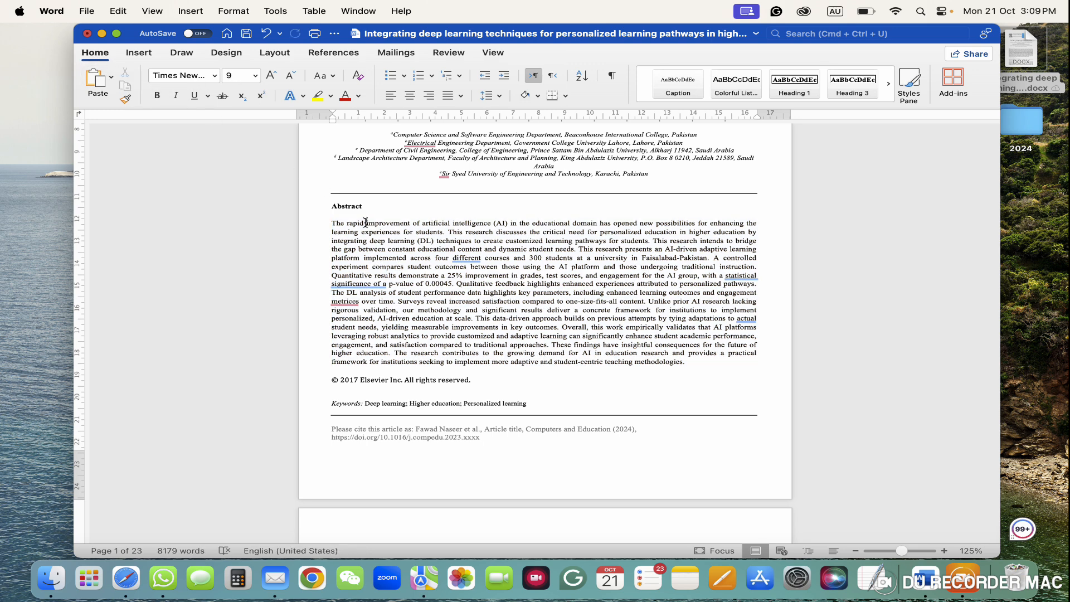
Select the abstract's opening phrase "The rapid improvement of artificial intelligence", clear the selection, and go to the Introduction section
left_click_drag(332, 223, 486, 228)
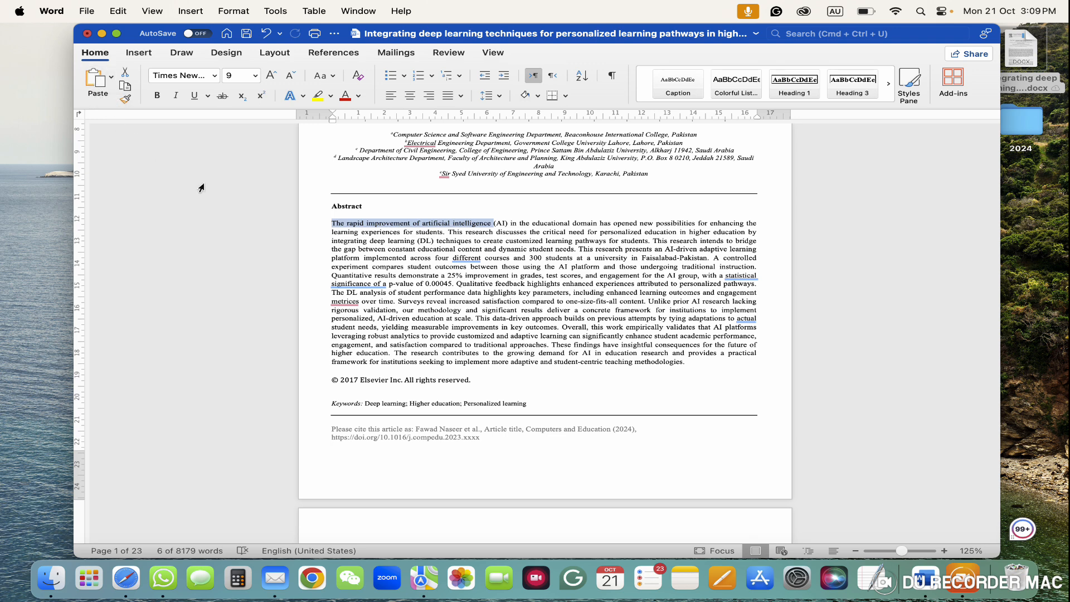
left_click(379, 241)
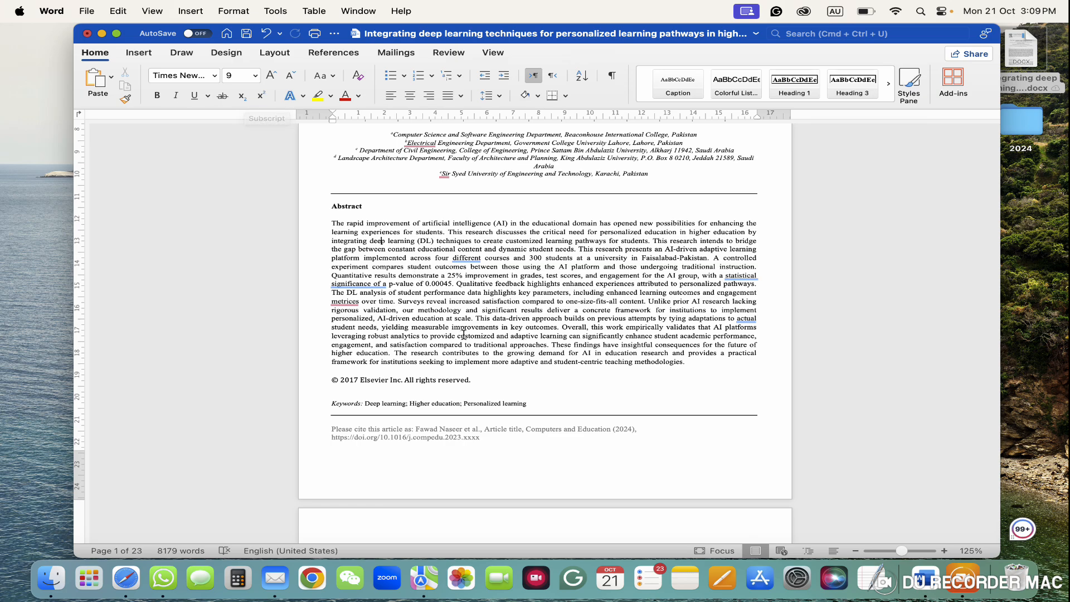
scroll(530, 335, "down", 10)
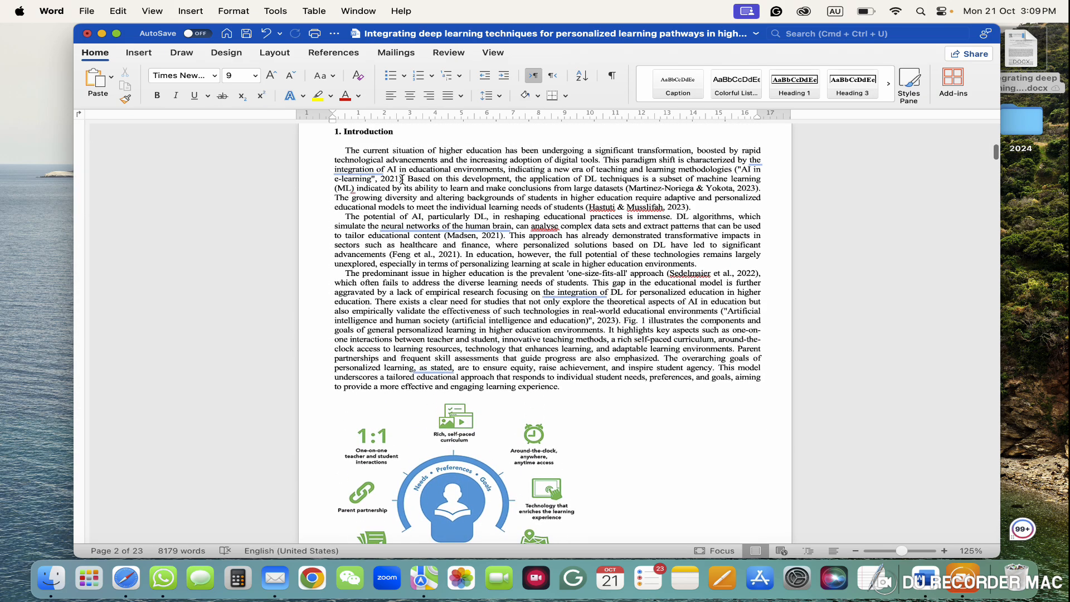
Insert a new line reading "X2" directly above the first paragraph of the Introduction
left_click(347, 151)
key("Return")
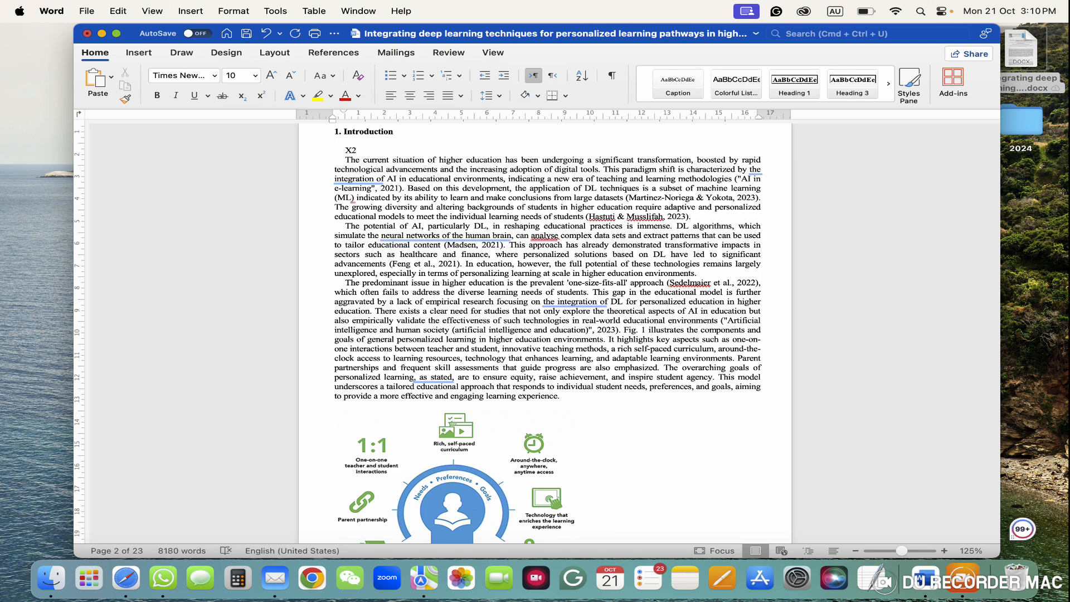
Try subscript and superscript on the 2 in "X2", and return it to normal text
key("shift+Left")
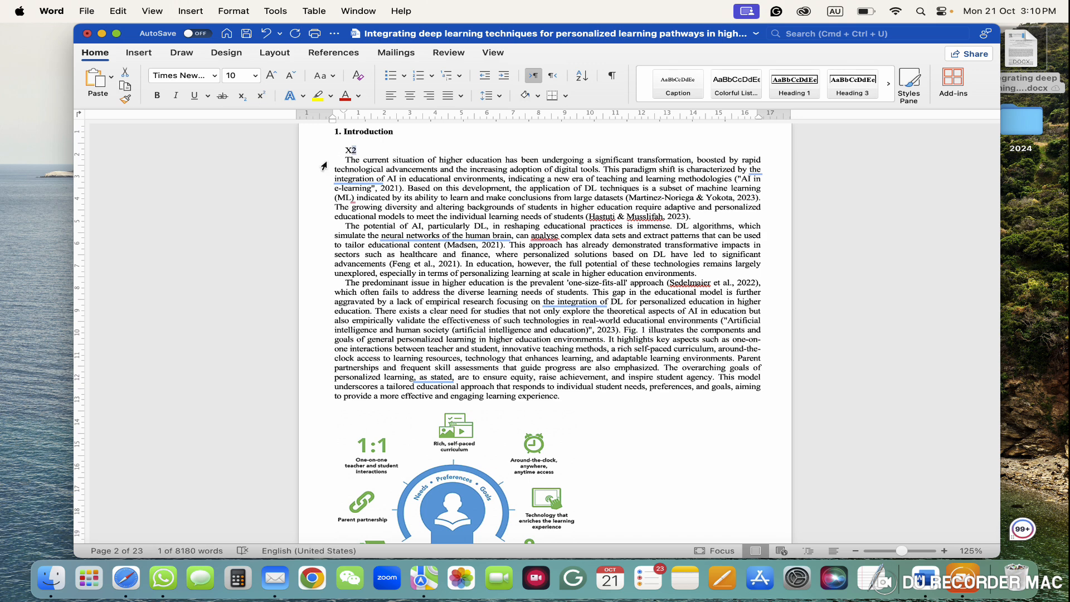
left_click(241, 97)
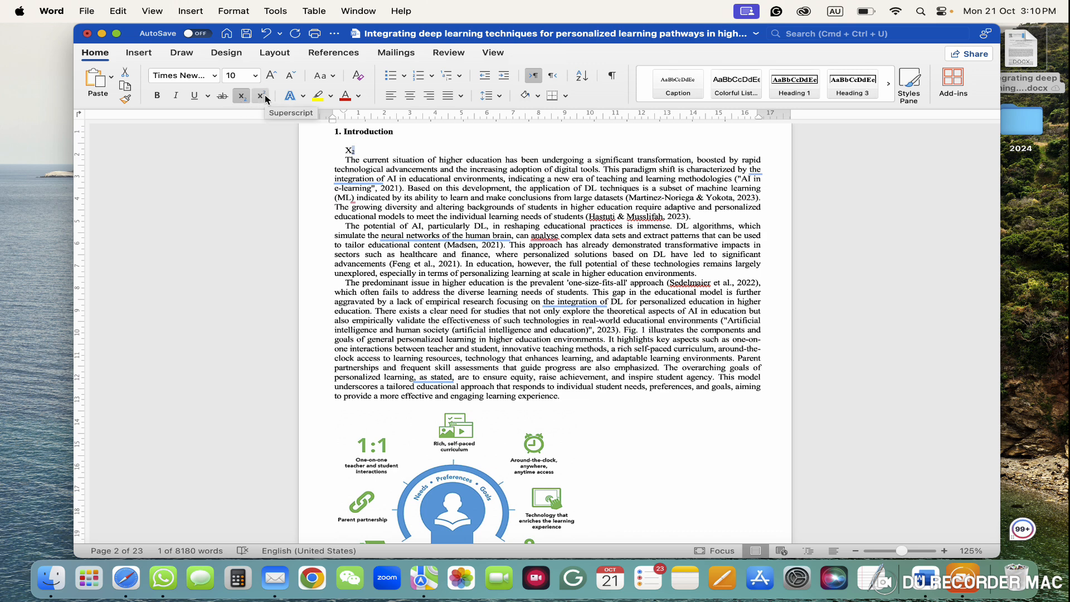
left_click(261, 97)
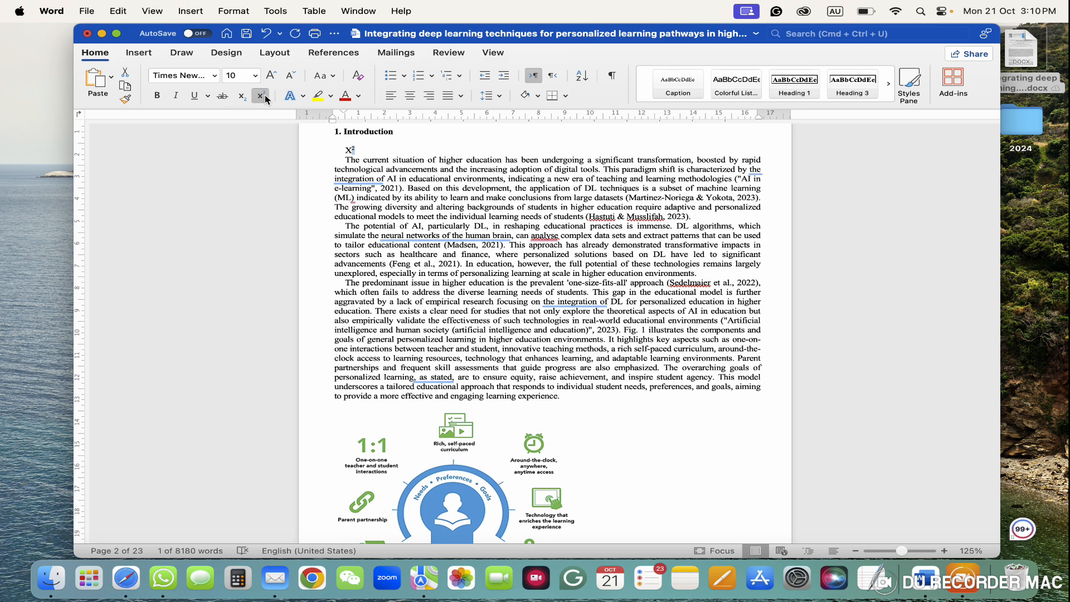
left_click(266, 99)
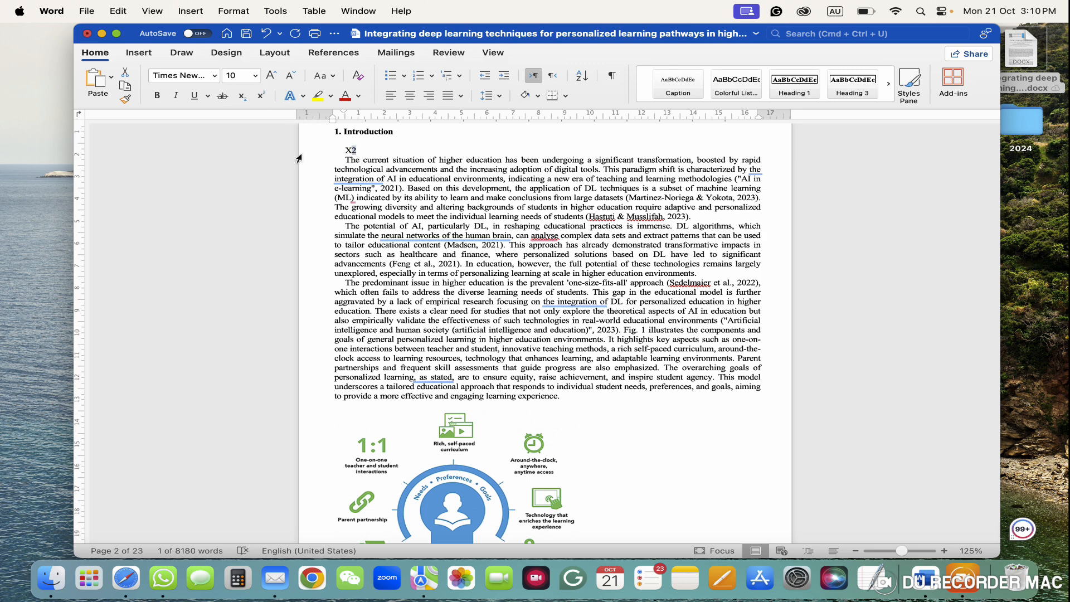
Apply a light blue text effect to the 2 in "X2", and clear the selection
left_click(304, 97)
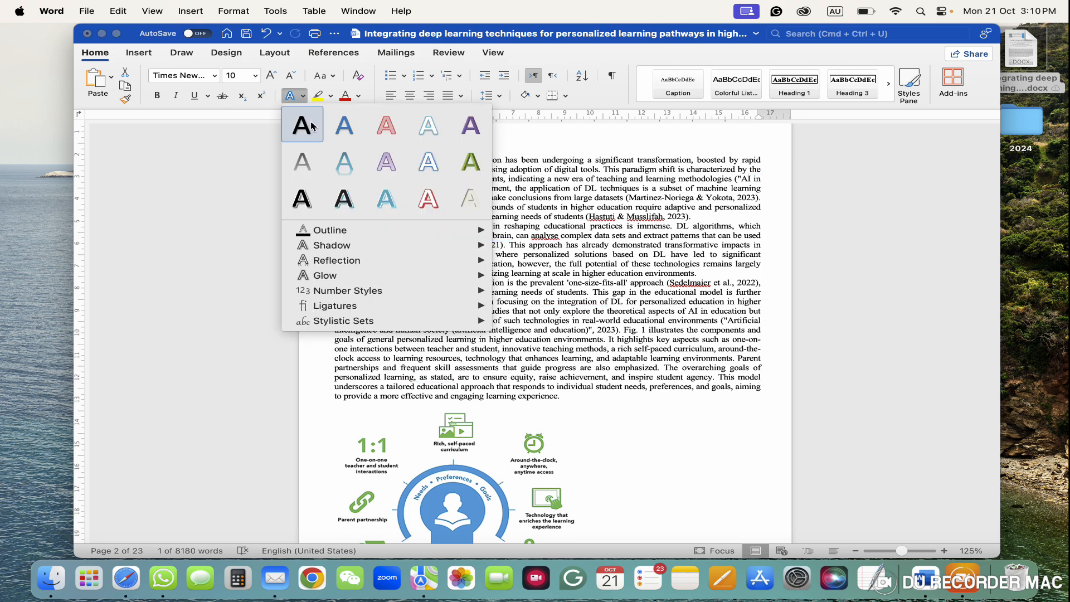
left_click(345, 162)
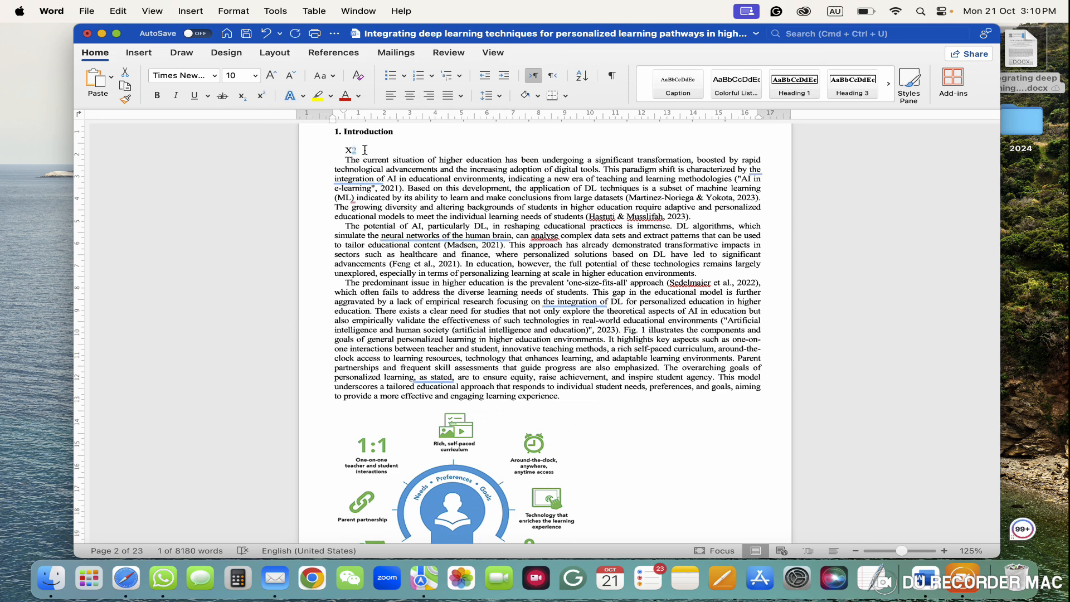
left_click(360, 150)
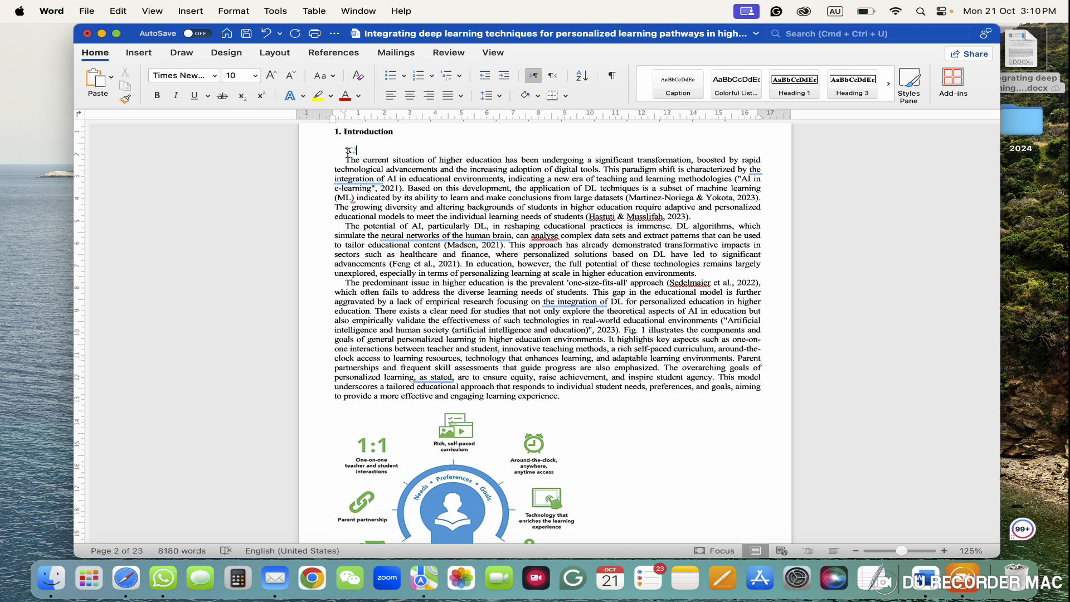
Try lowercase on the opening sentence of the Introduction's first full paragraph, and set it back to sentence case
left_click(333, 76)
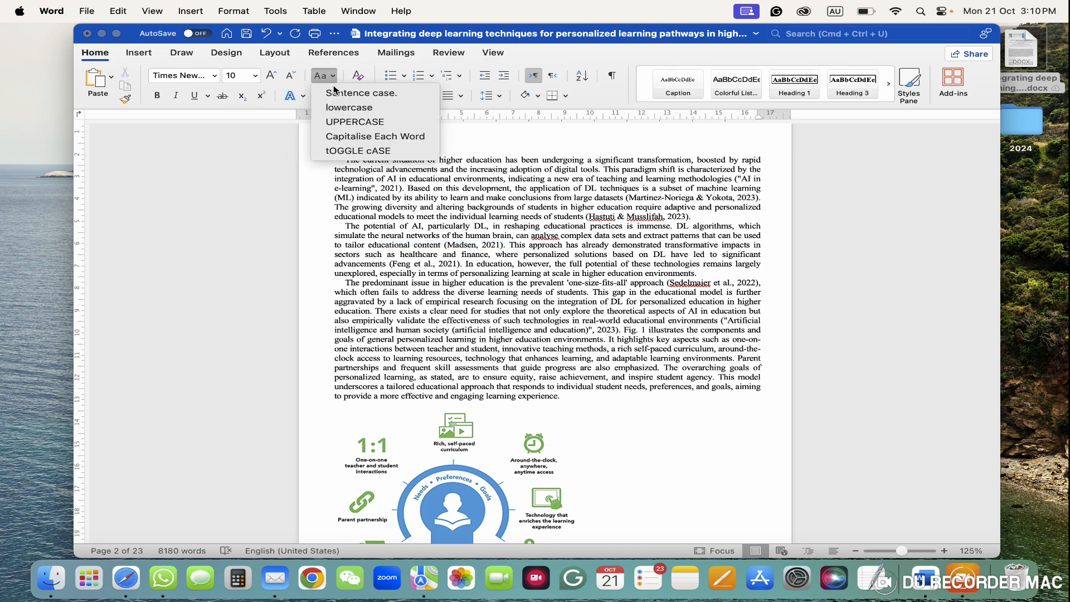
left_click(377, 176)
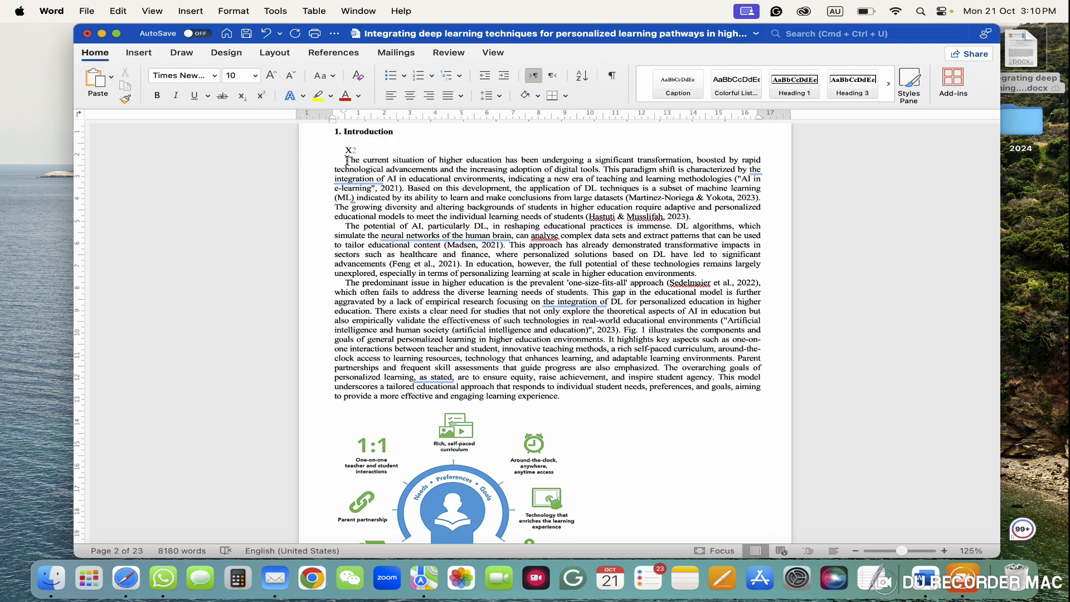
left_click_drag(346, 161, 603, 171)
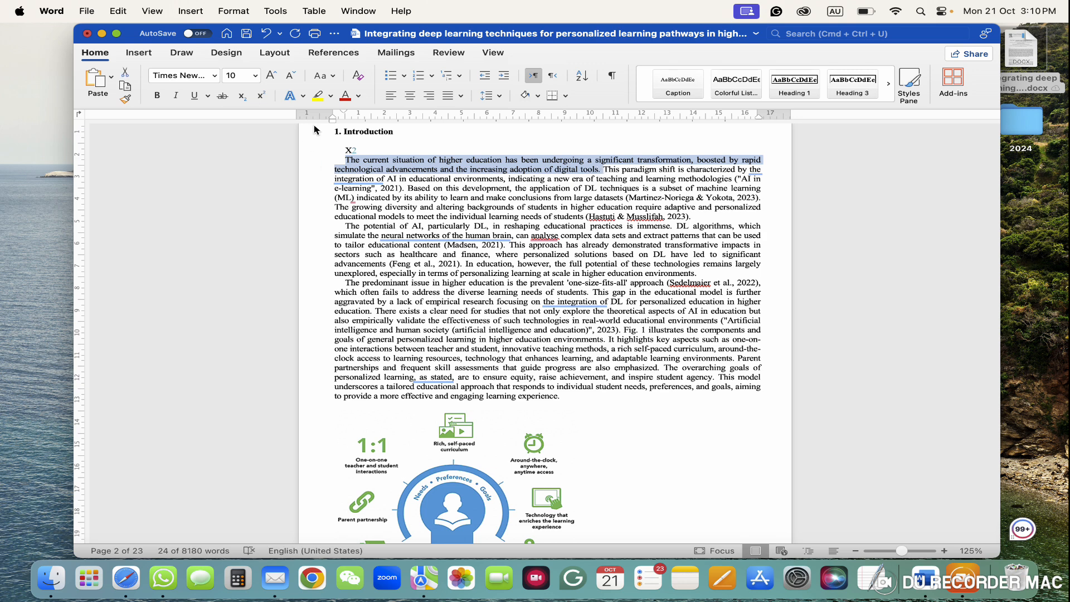
left_click(333, 76)
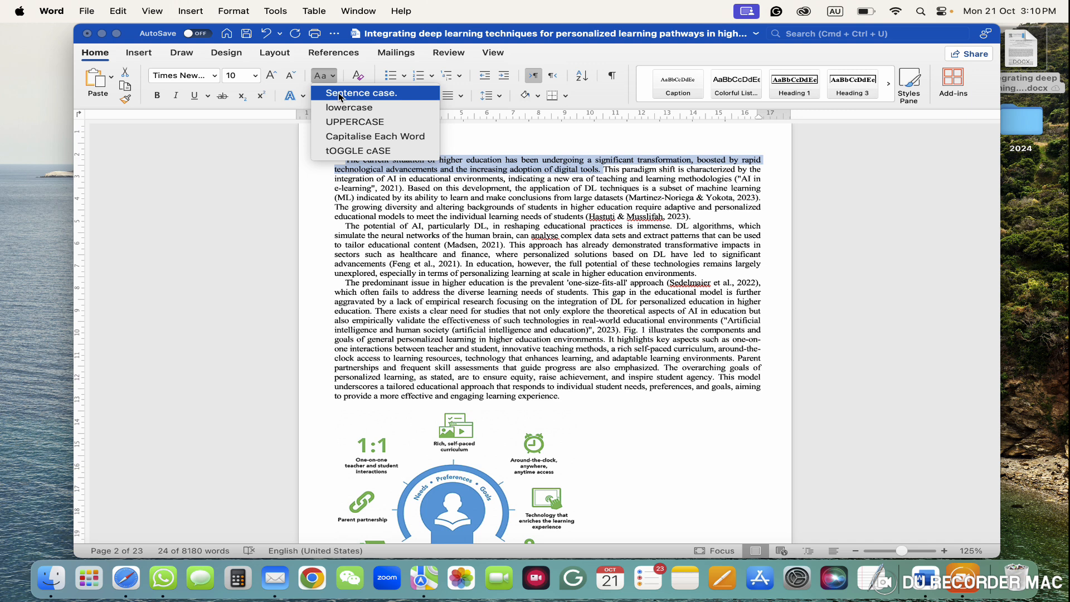
left_click(341, 107)
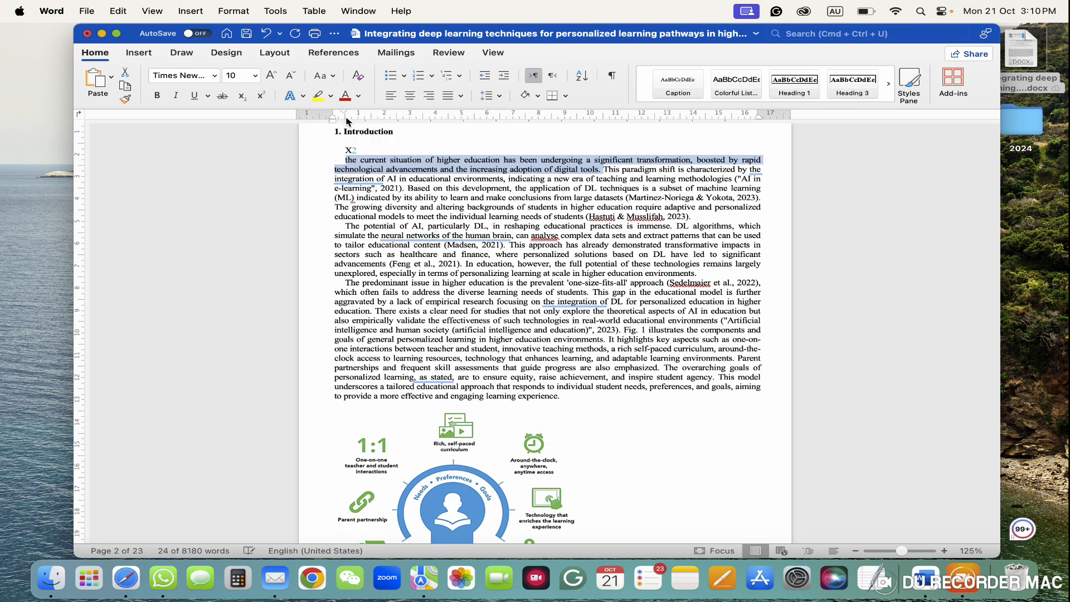
left_click(333, 78)
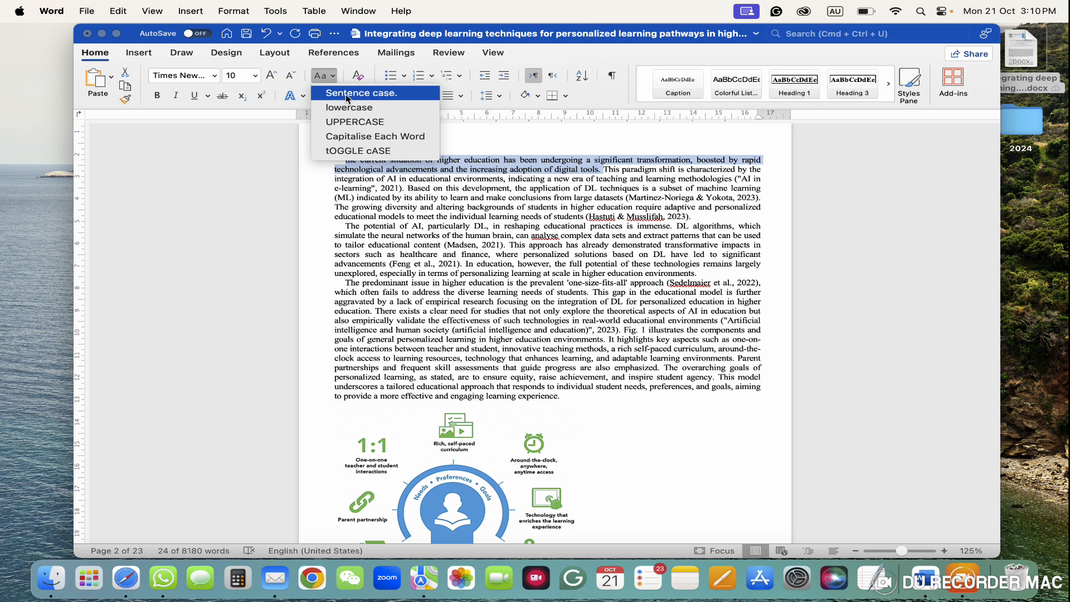
left_click(346, 98)
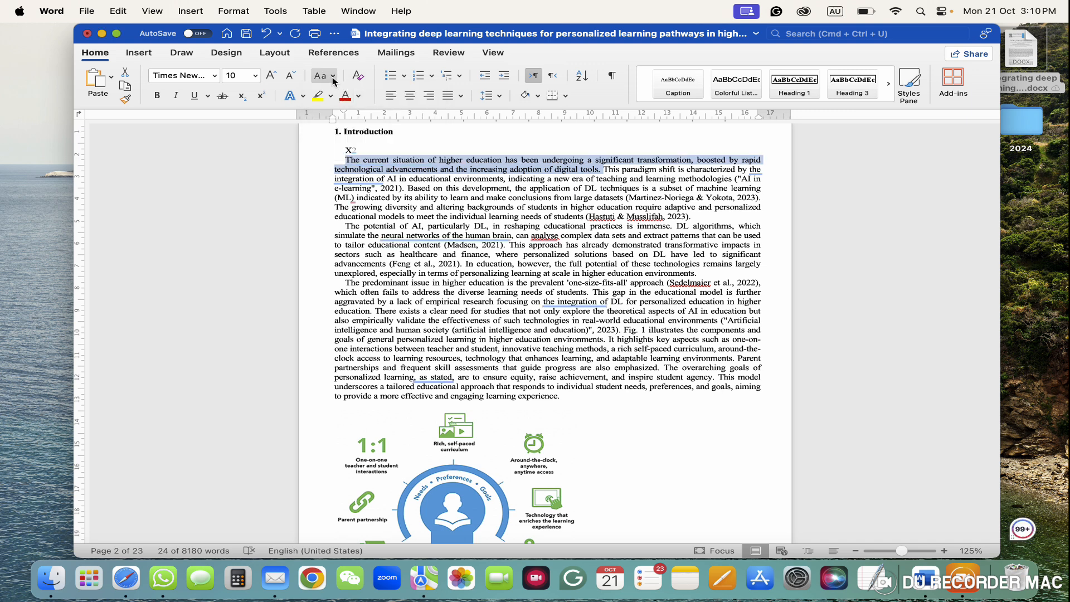
Try UPPERCASE and Capitalise Each Word on the selected opening sentence, and undo both case changes
left_click(333, 79)
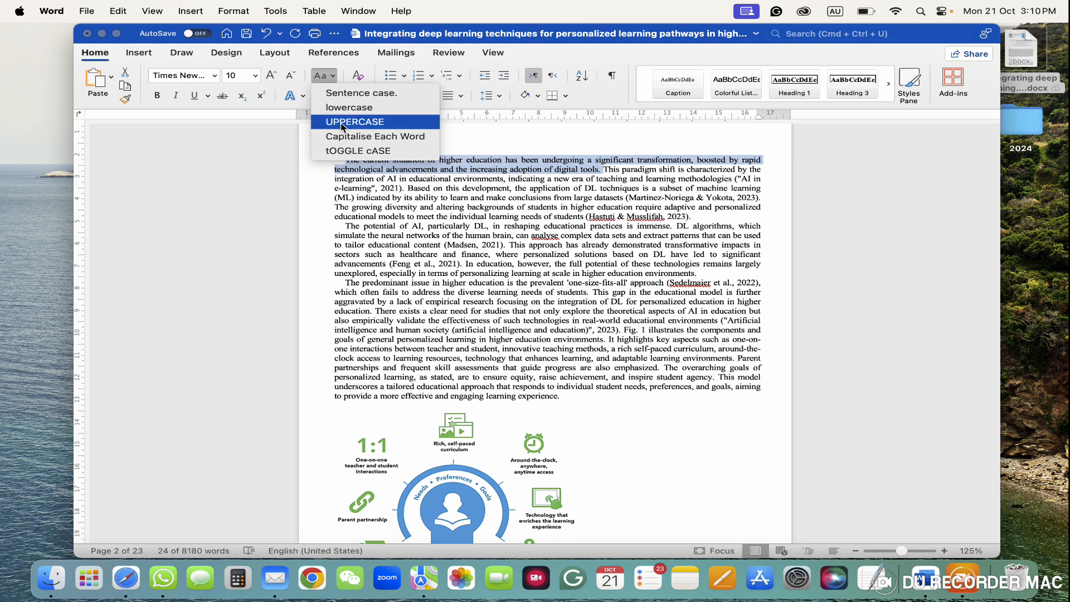
left_click(344, 123)
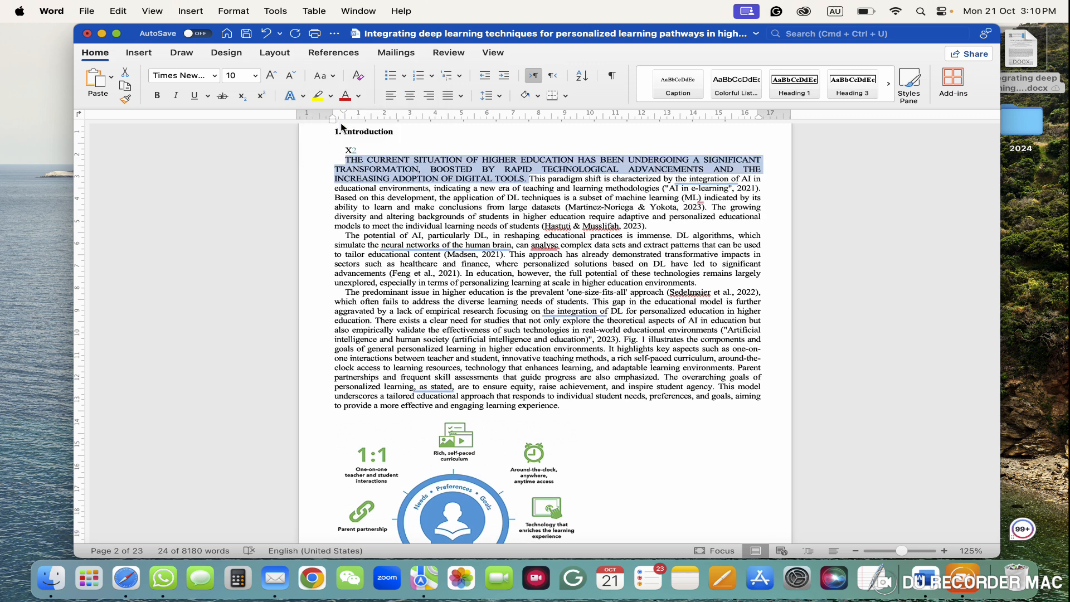
left_click(333, 79)
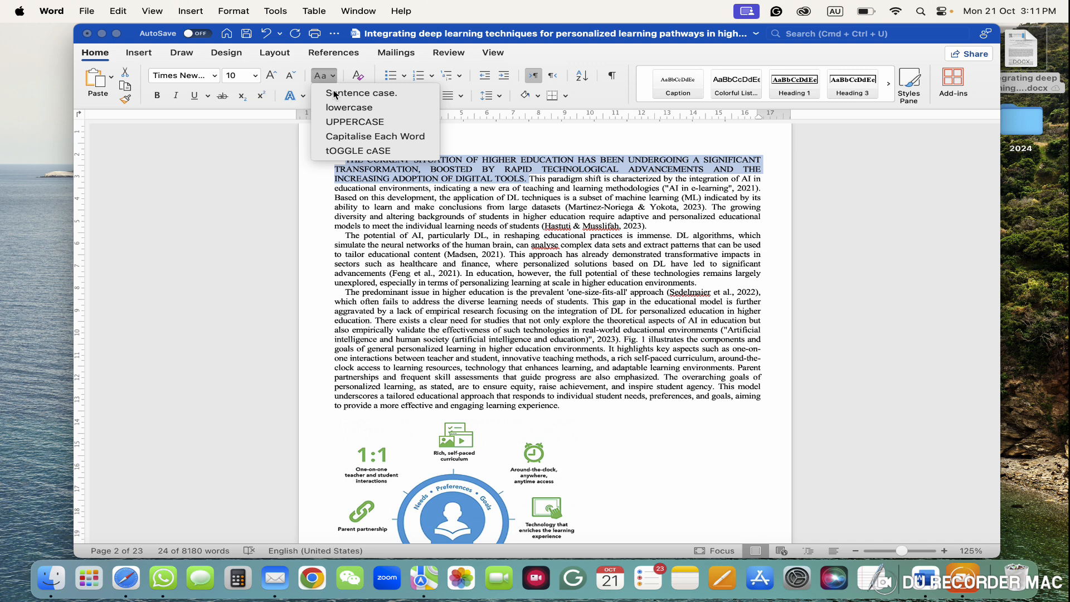
left_click(347, 137)
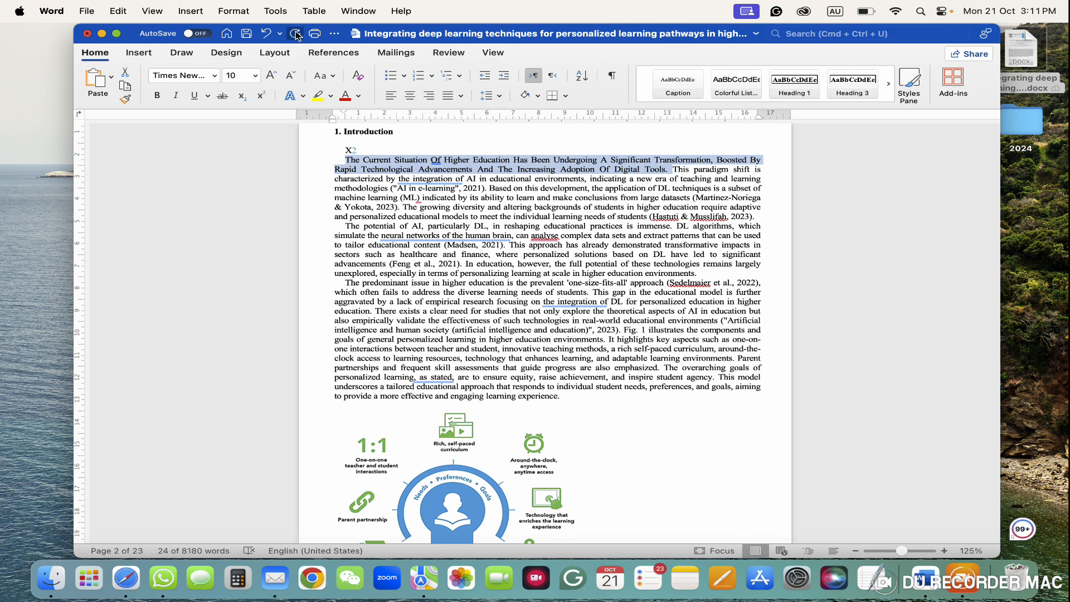
left_click(267, 35)
left_click(268, 35)
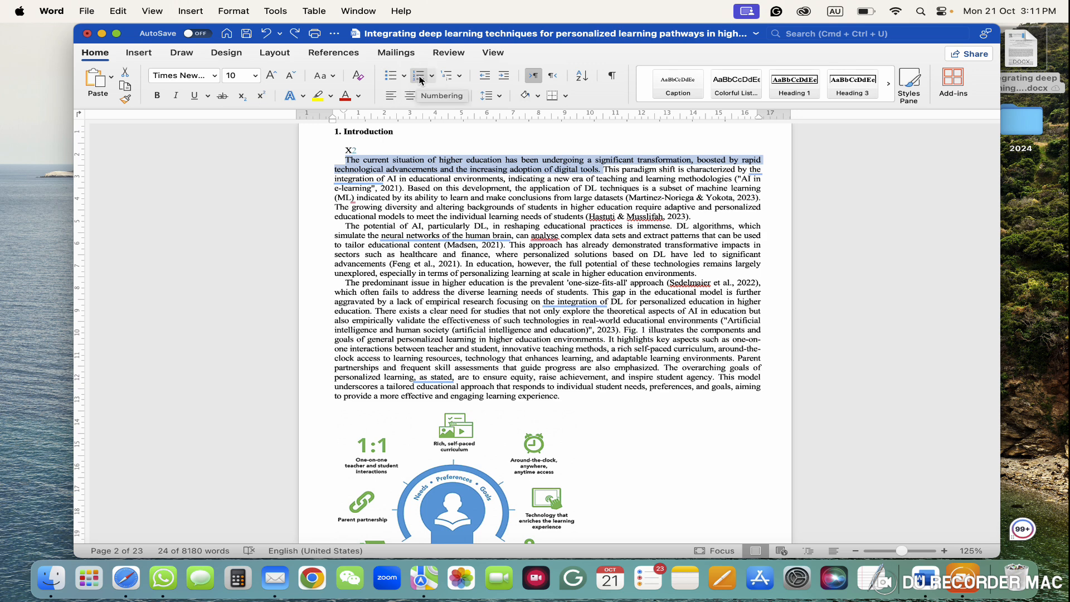
Try bullets and numbering on the first full Introduction paragraph, removing each, and view the multilevel list library without choosing a list
left_click(392, 78)
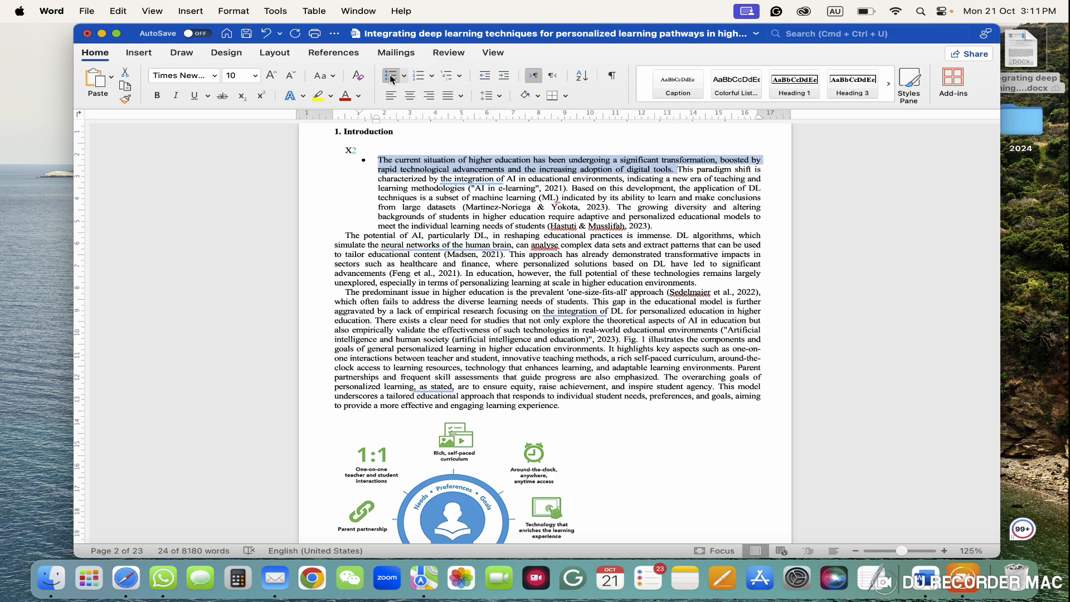
left_click(392, 78)
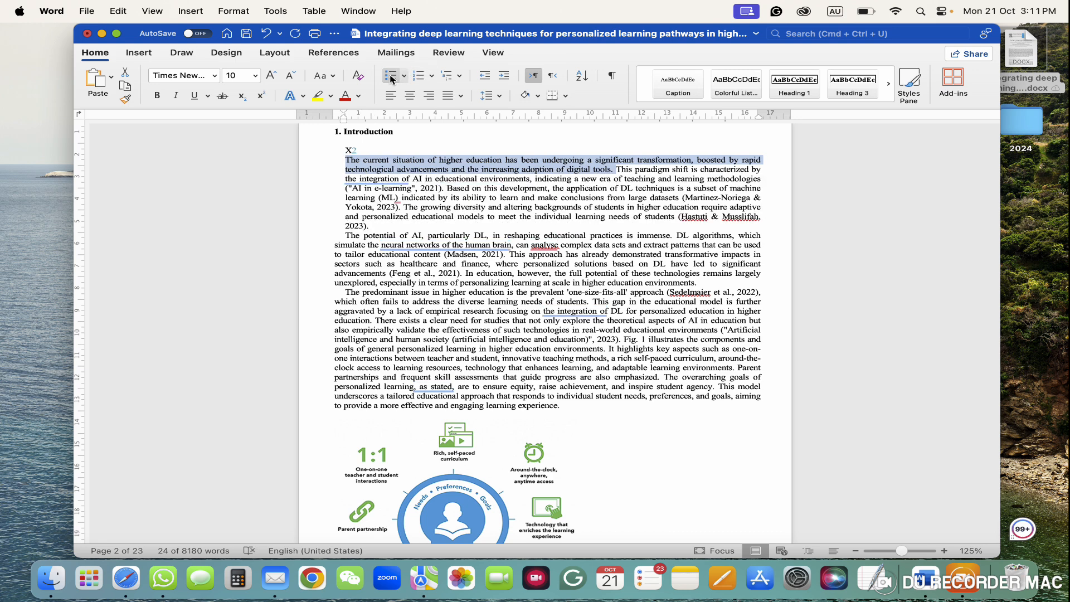
left_click(421, 81)
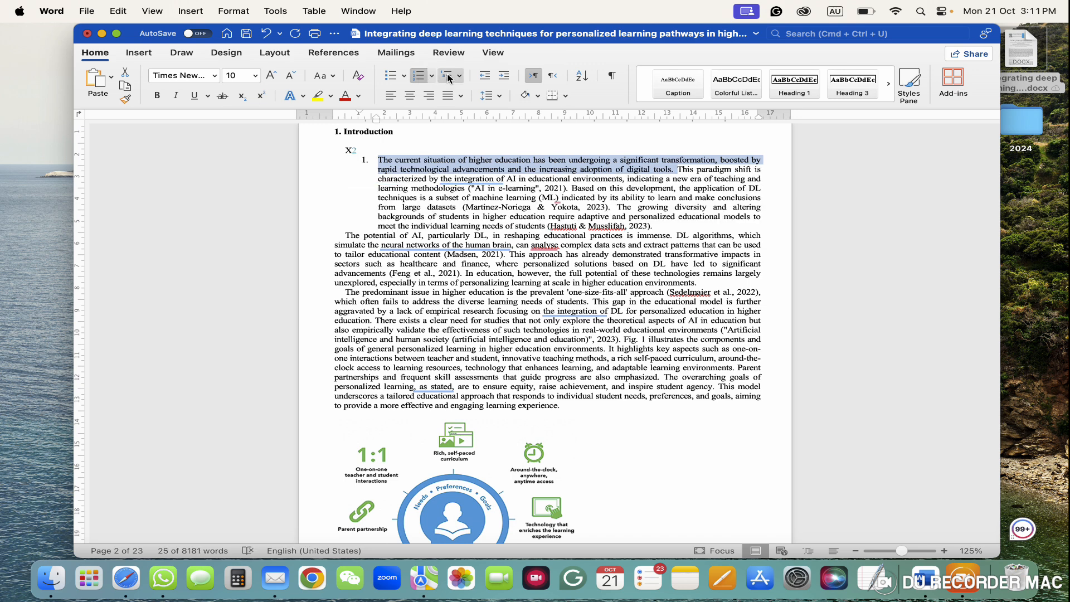
left_click(415, 81)
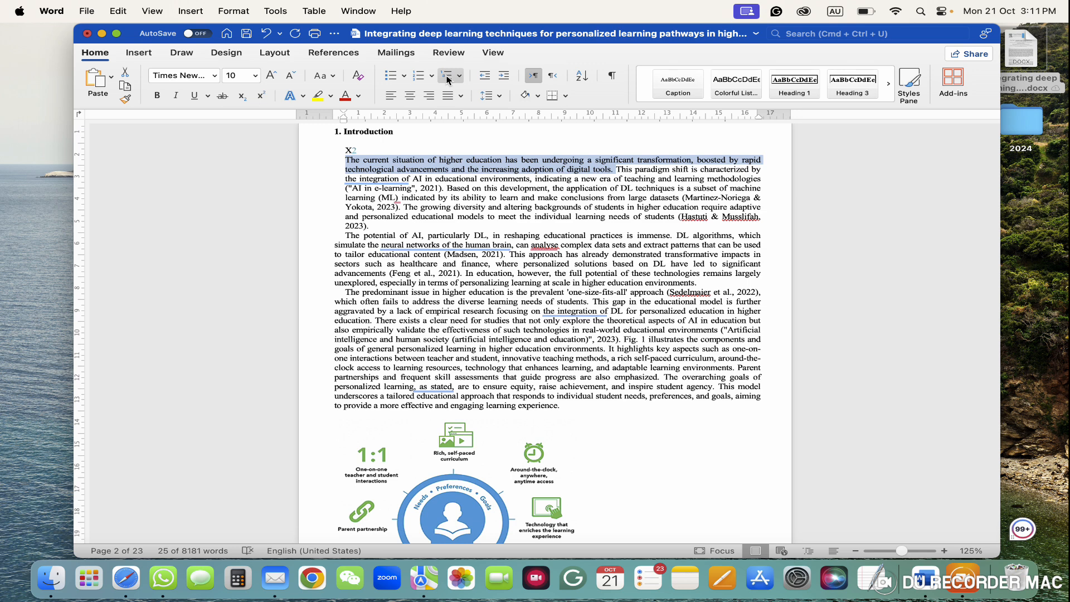
left_click(449, 78)
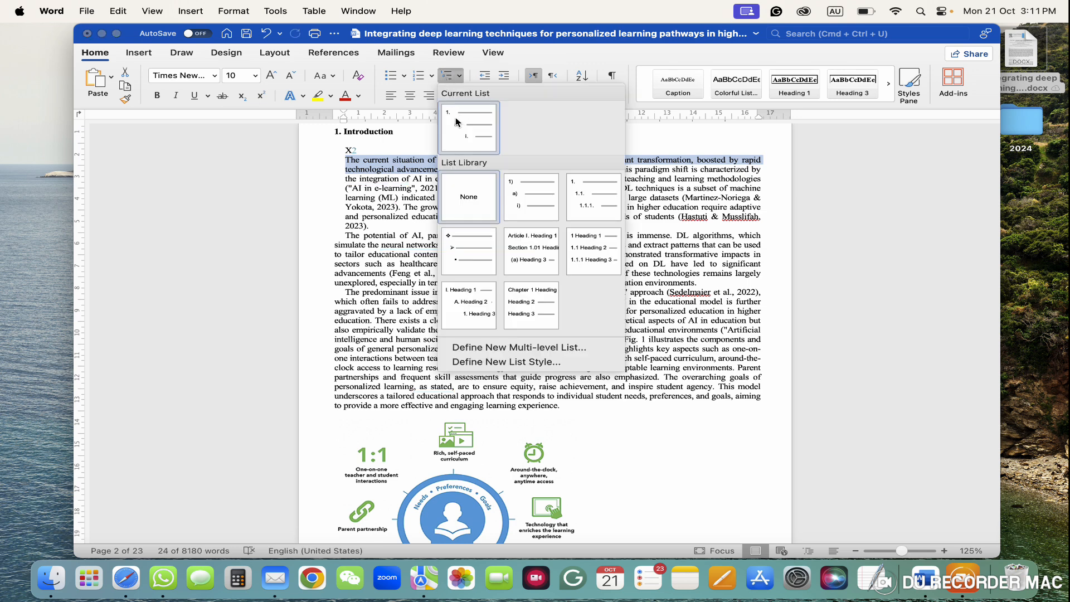
left_click(392, 97)
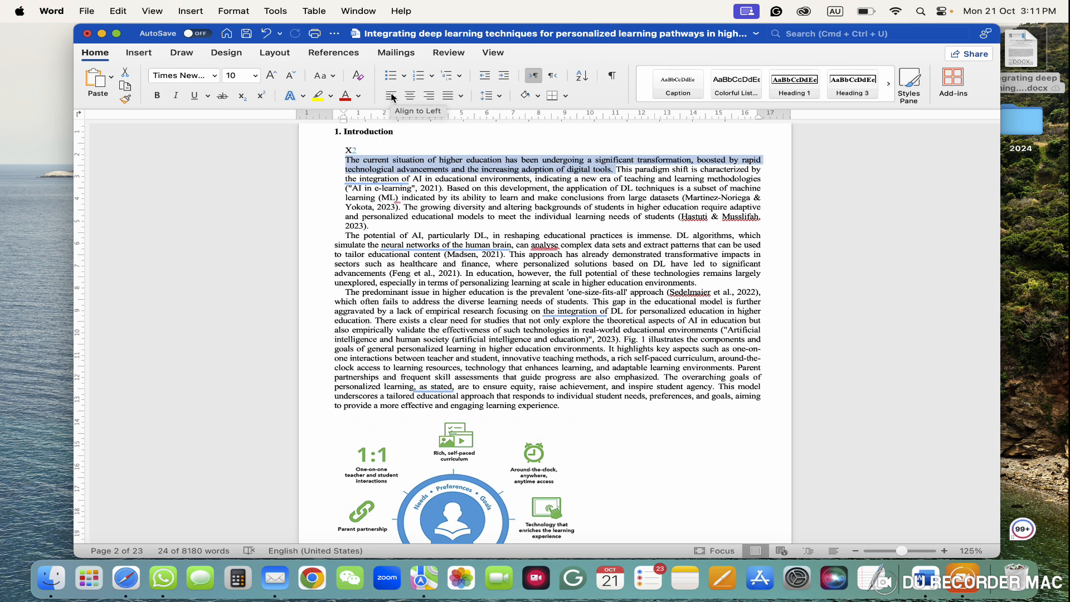
Try left, centre and right alignment on the first full Introduction paragraph, and set it back to Justify
left_click(392, 97)
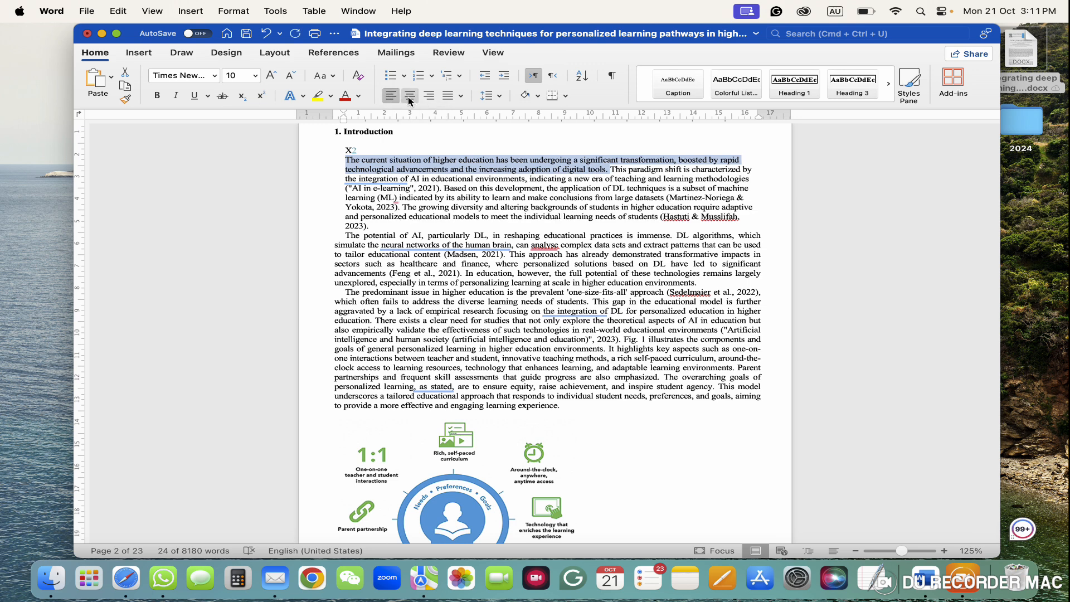
left_click(410, 99)
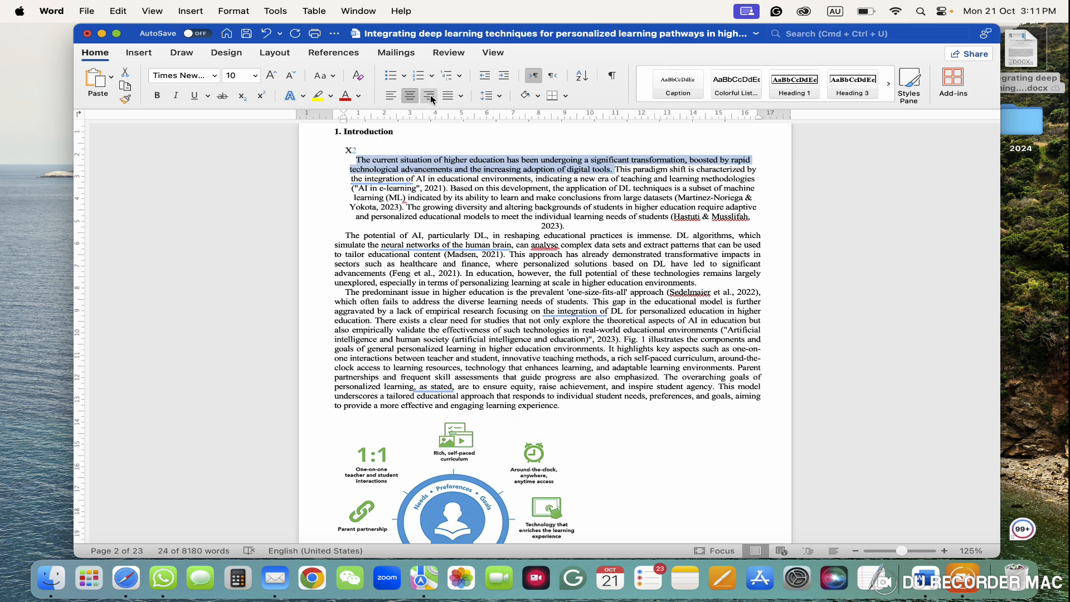
left_click(431, 98)
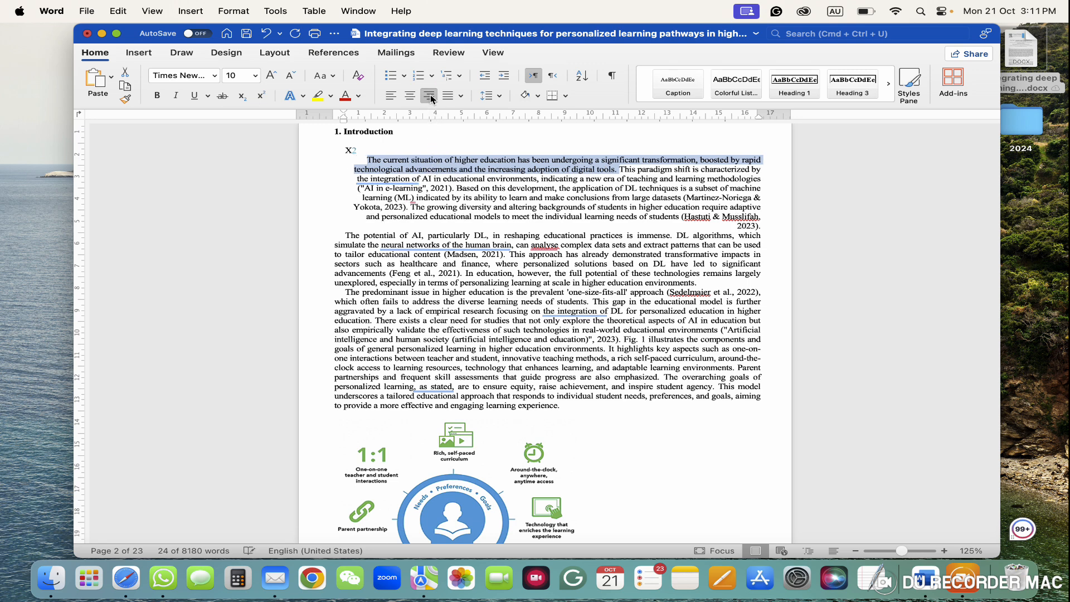
left_click(460, 98)
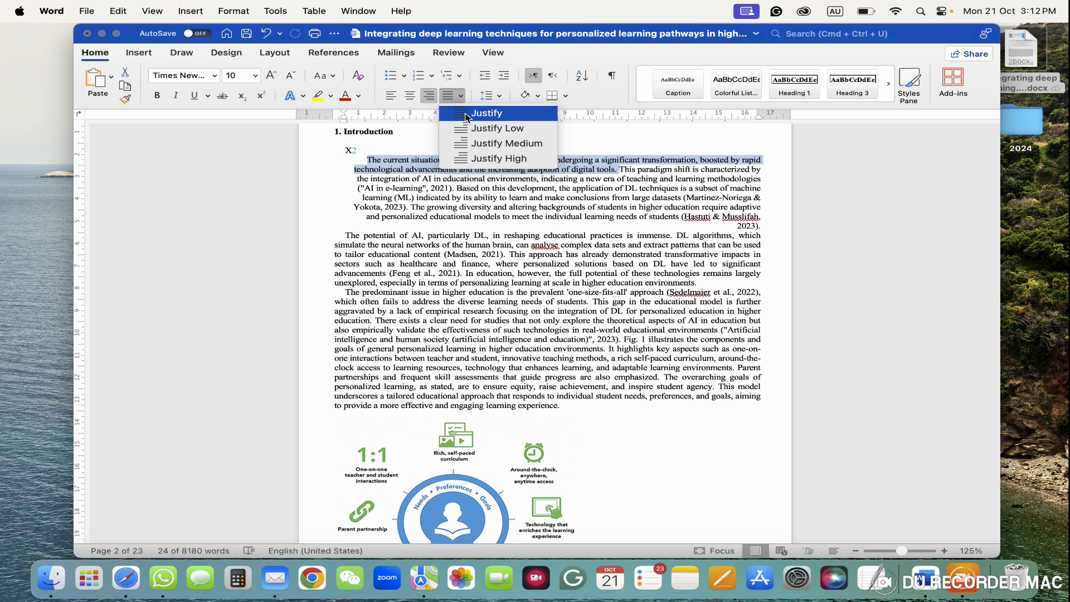
left_click(467, 116)
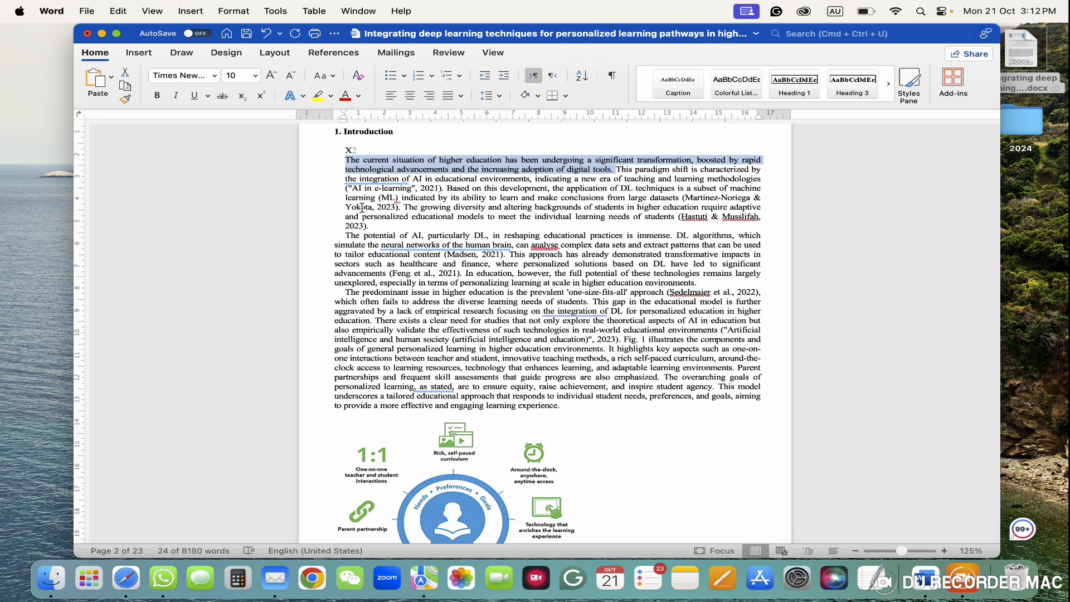
Try line spacing 2.0 on the first full Introduction paragraph, and set its line spacing to 1.0
left_click(500, 97)
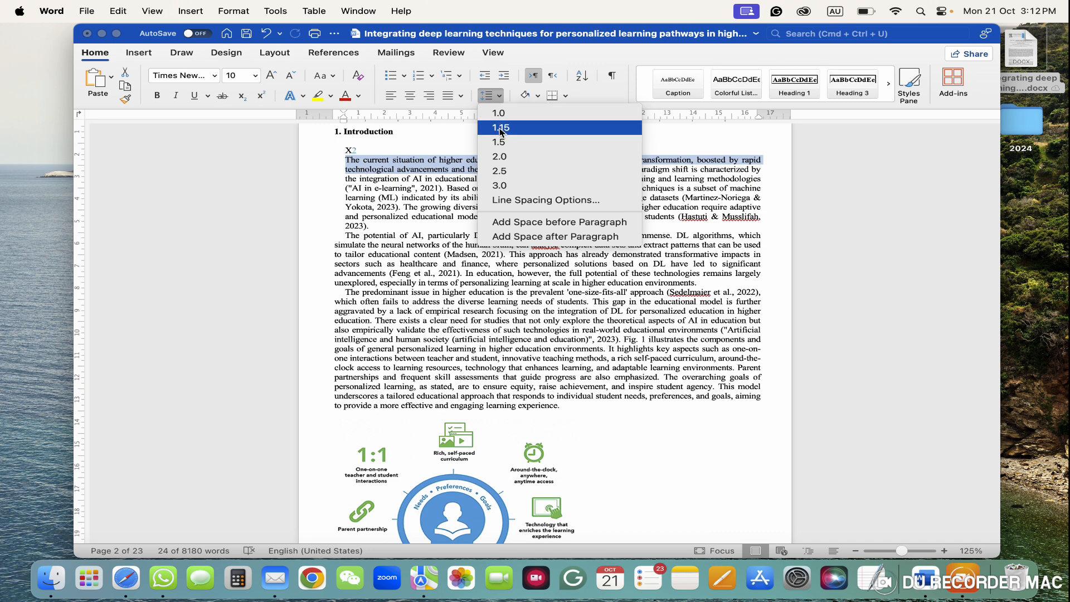
left_click(503, 158)
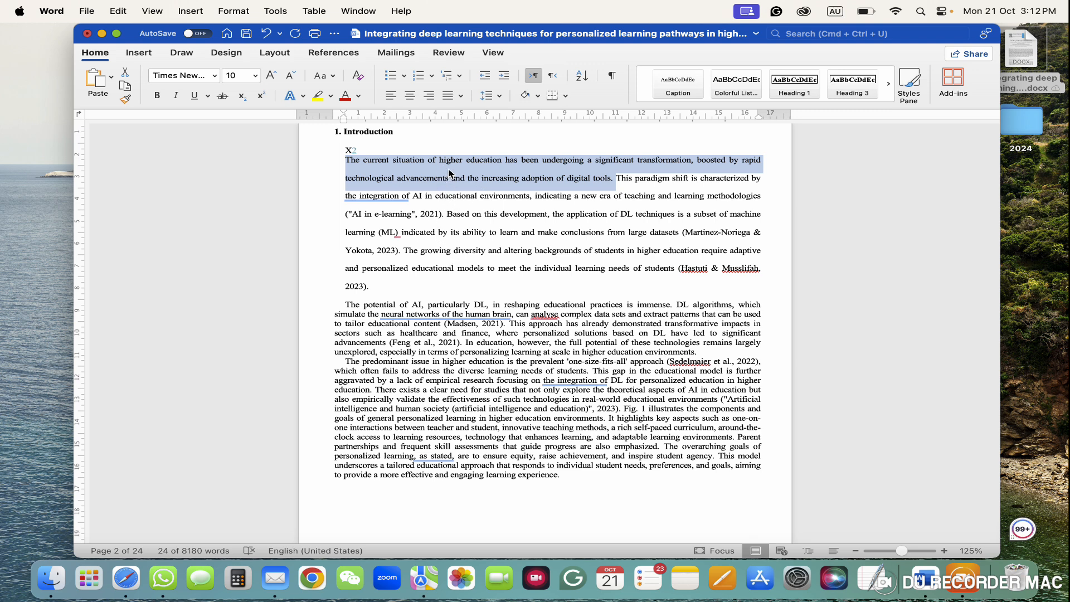
left_click(498, 96)
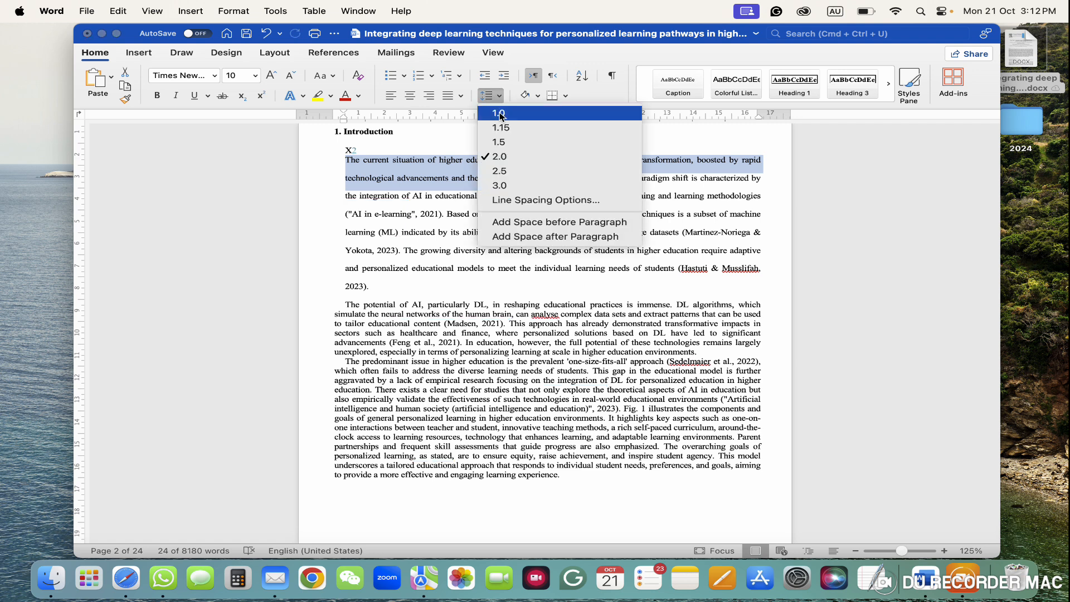
left_click(499, 113)
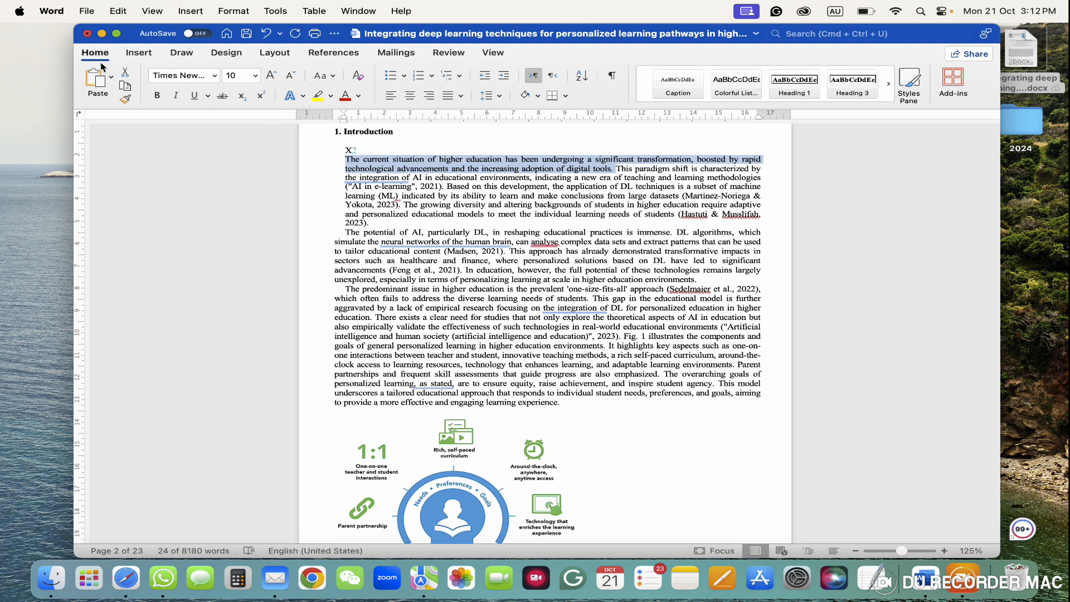
Delete the X2 text on the line above the first Introduction paragraph, leaving the line empty
left_click(137, 56)
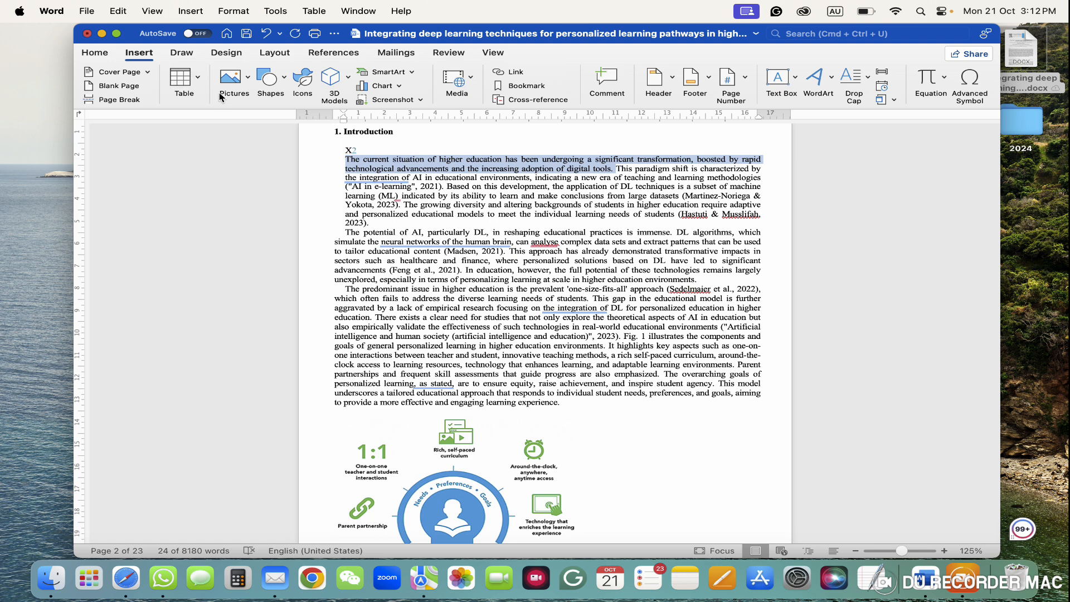
left_click(361, 149)
key("BackSpace")
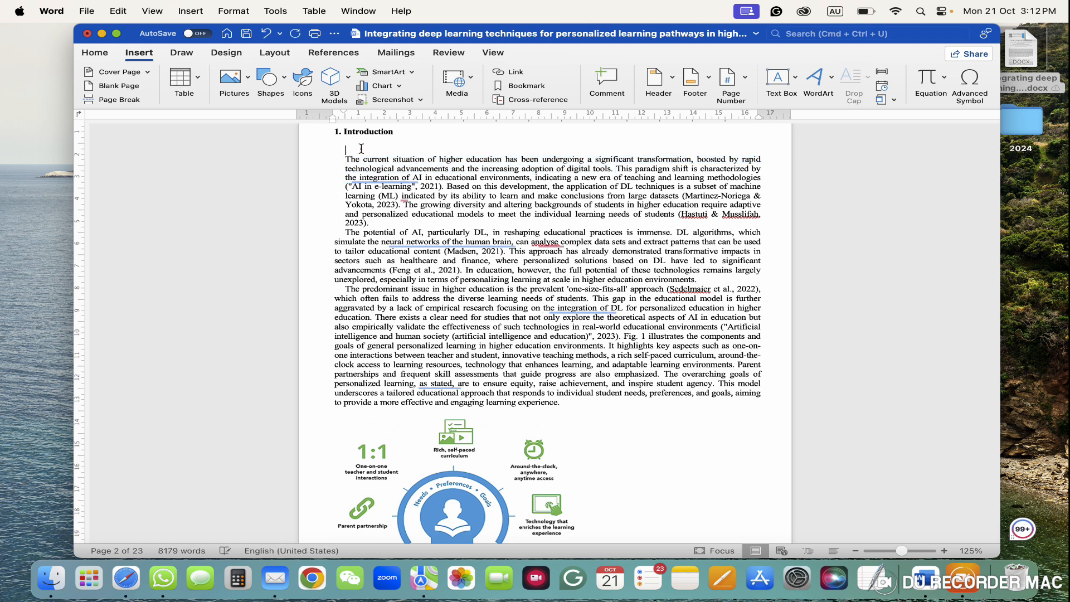
Try a 3x3 table on the empty line under the Introduction heading, and undo it
left_click(186, 80)
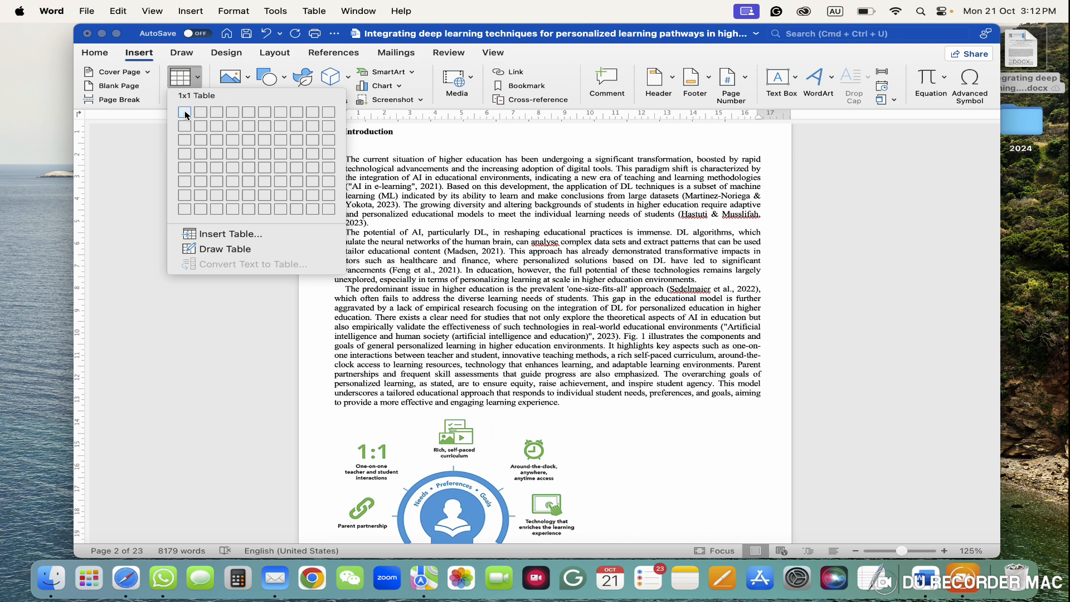
left_click(213, 144)
key("super+z")
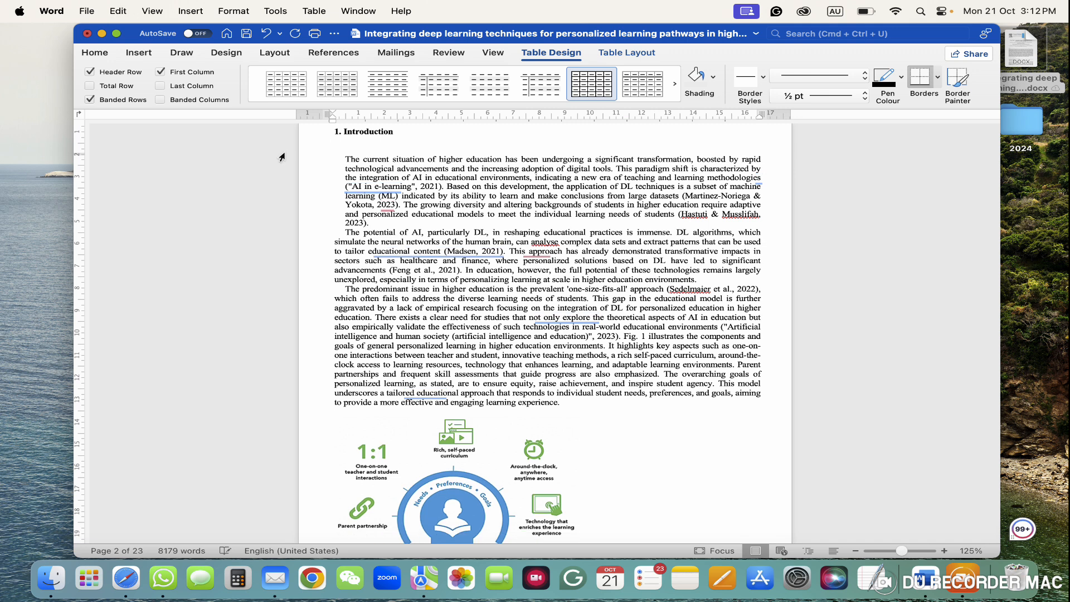
Try a single-cell table under the Introduction heading, view the Insert Table size and auto-fit settings without applying them, and undo the table
left_click(138, 52)
left_click(192, 83)
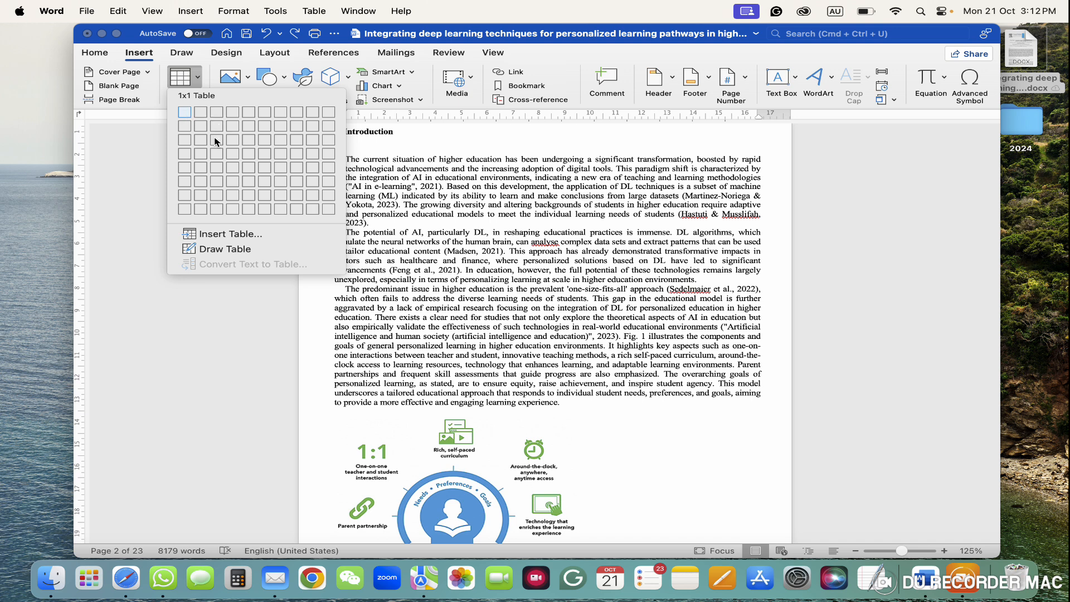
left_click(207, 237)
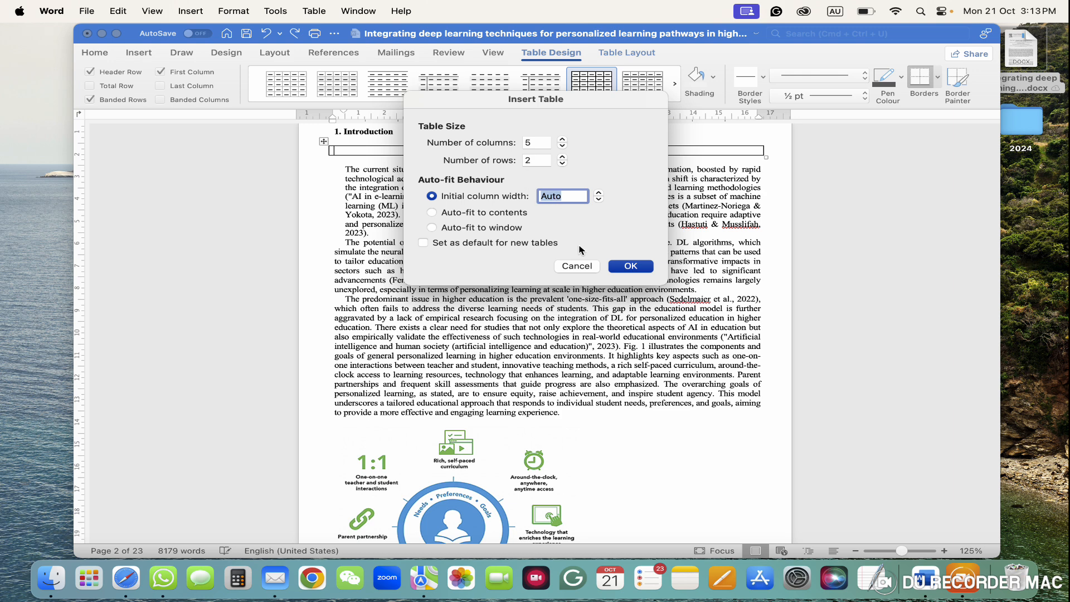
left_click(578, 267)
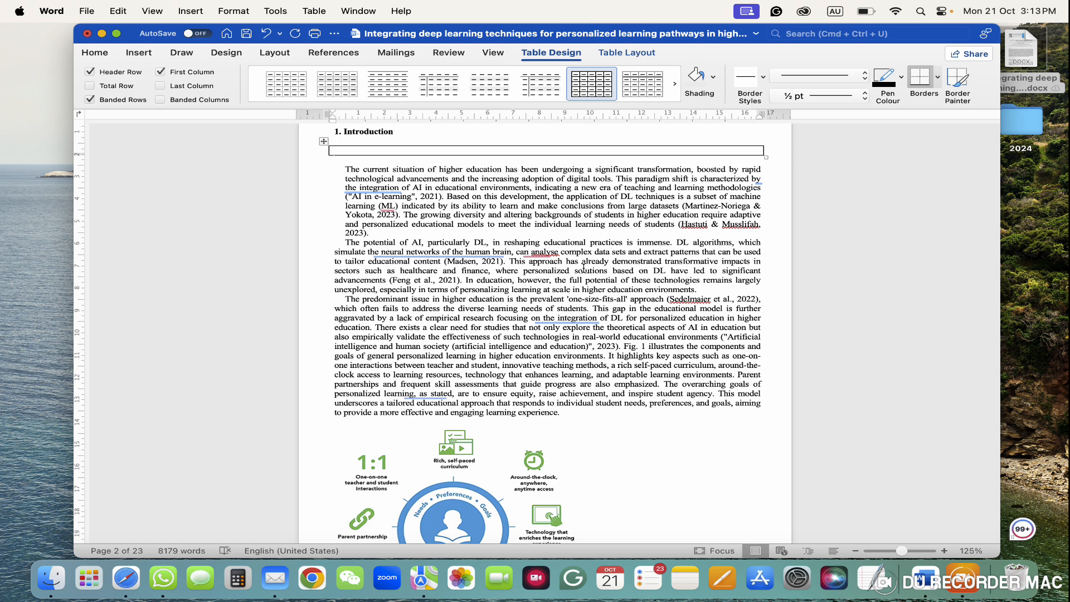
key("super+z")
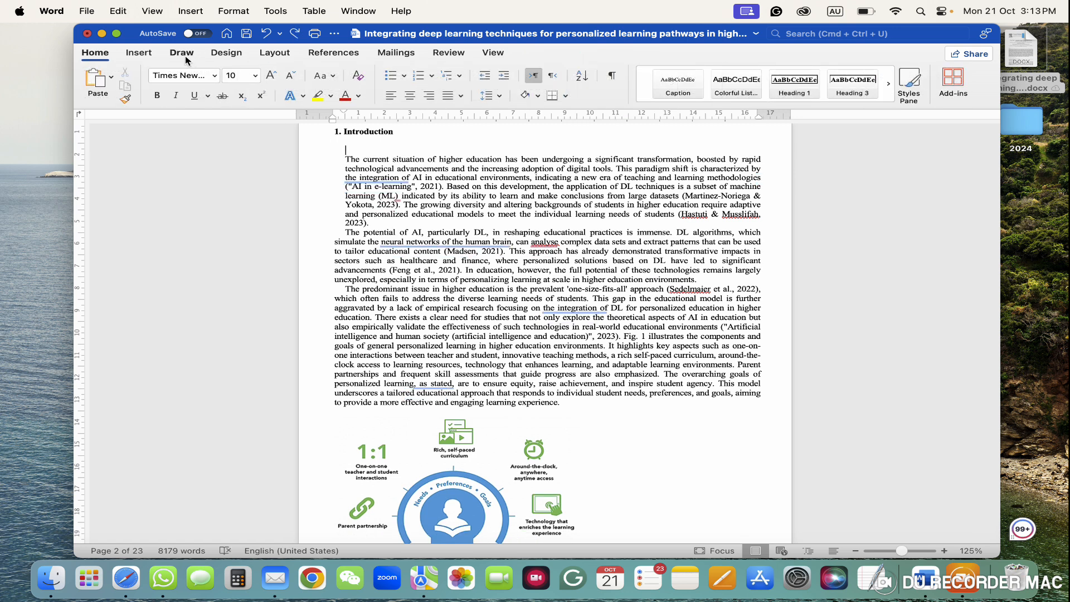
View the available picture sources for inserting an image, without choosing one
left_click(139, 53)
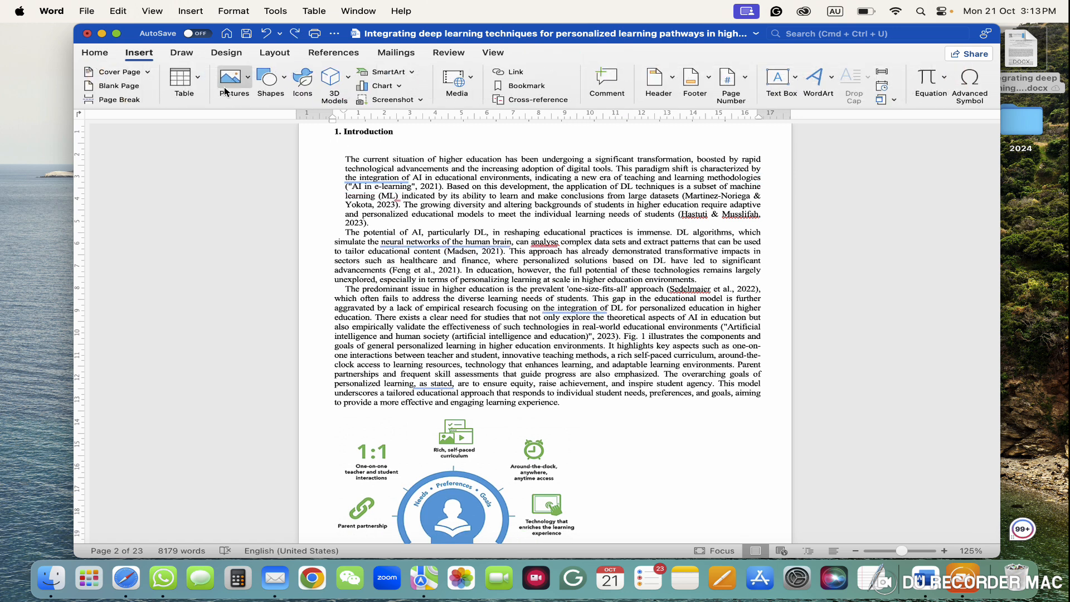
left_click(246, 84)
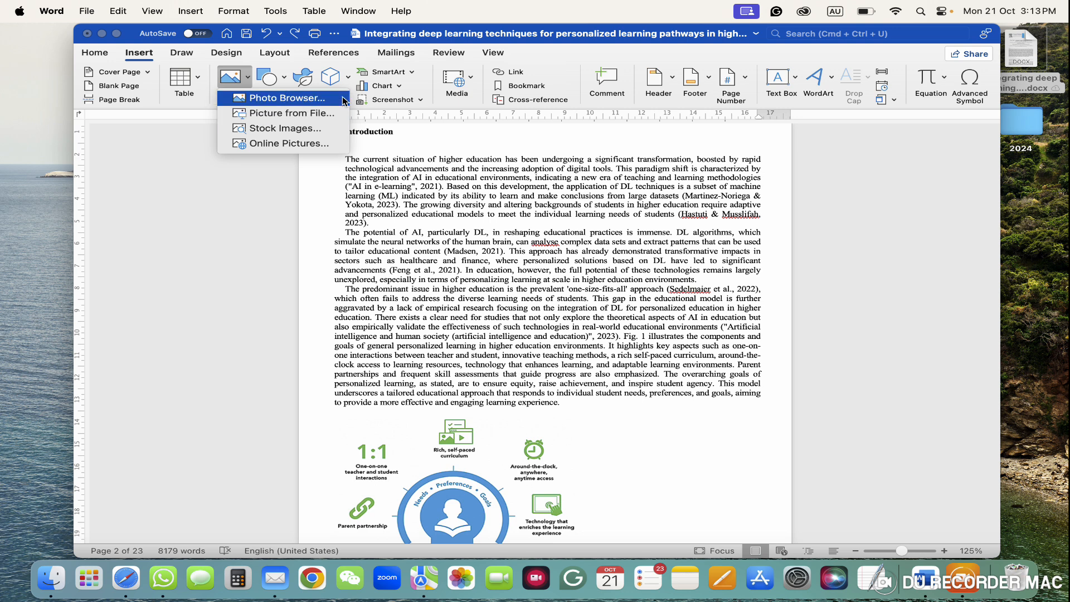
left_click(444, 149)
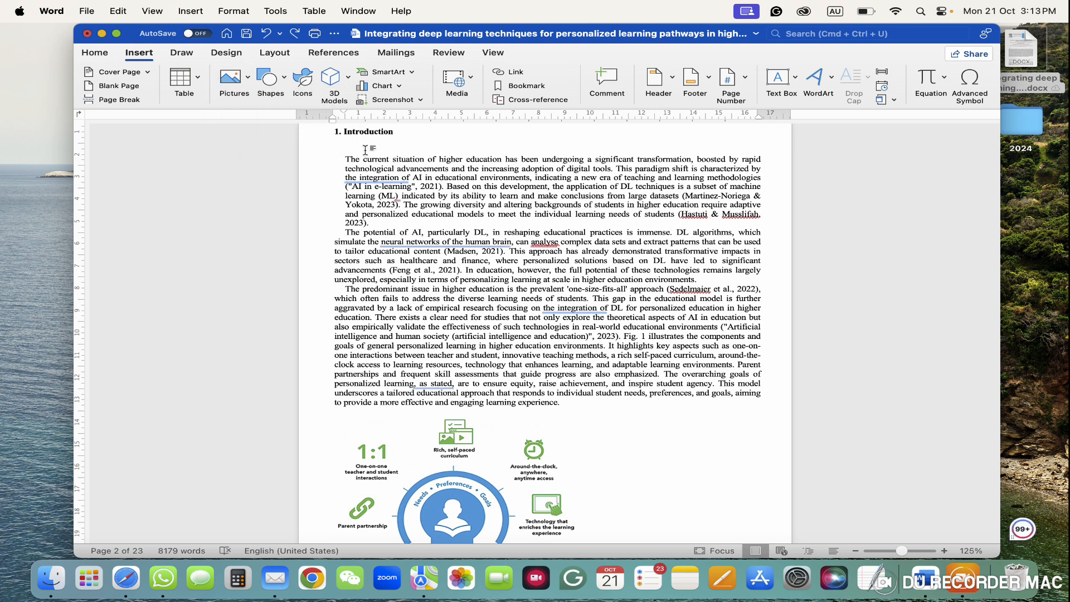
Insert a 2.54 cm by 2.54 cm rectangle over the start of the first Introduction paragraph
left_click(278, 87)
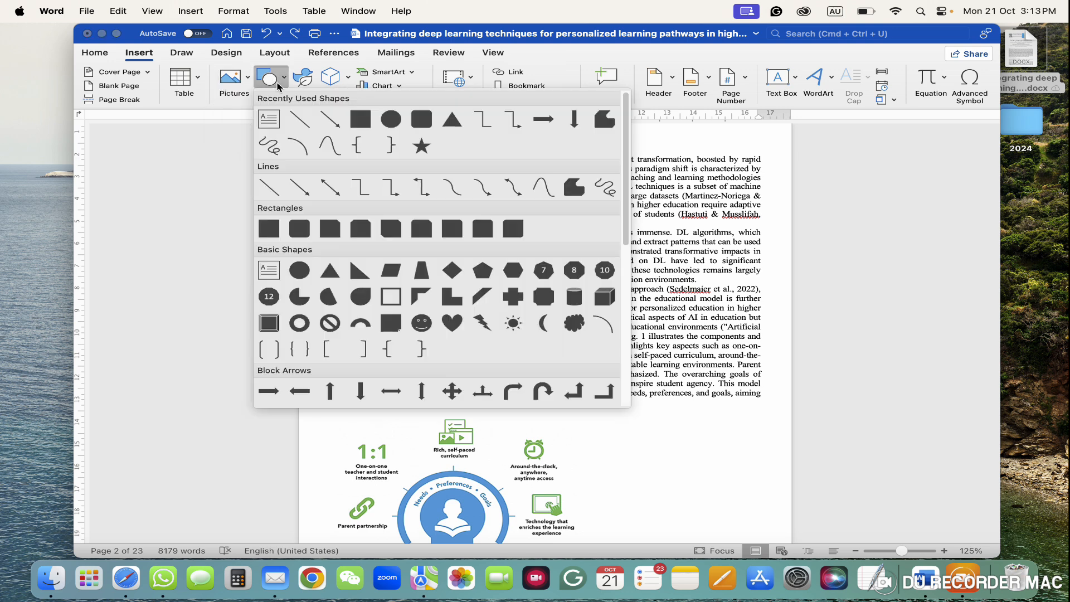
left_click(361, 126)
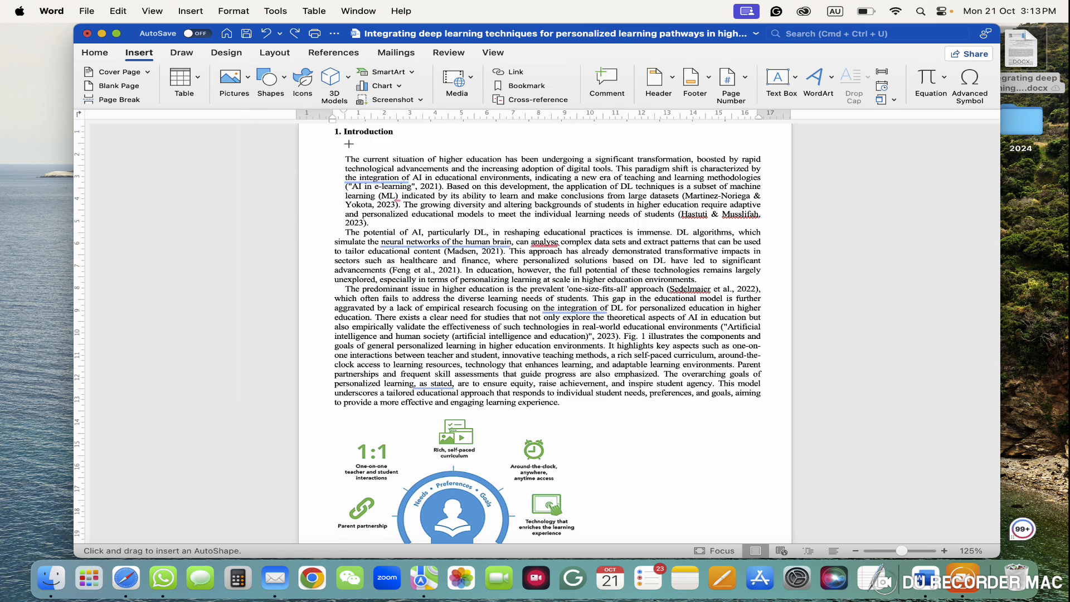
left_click(350, 149)
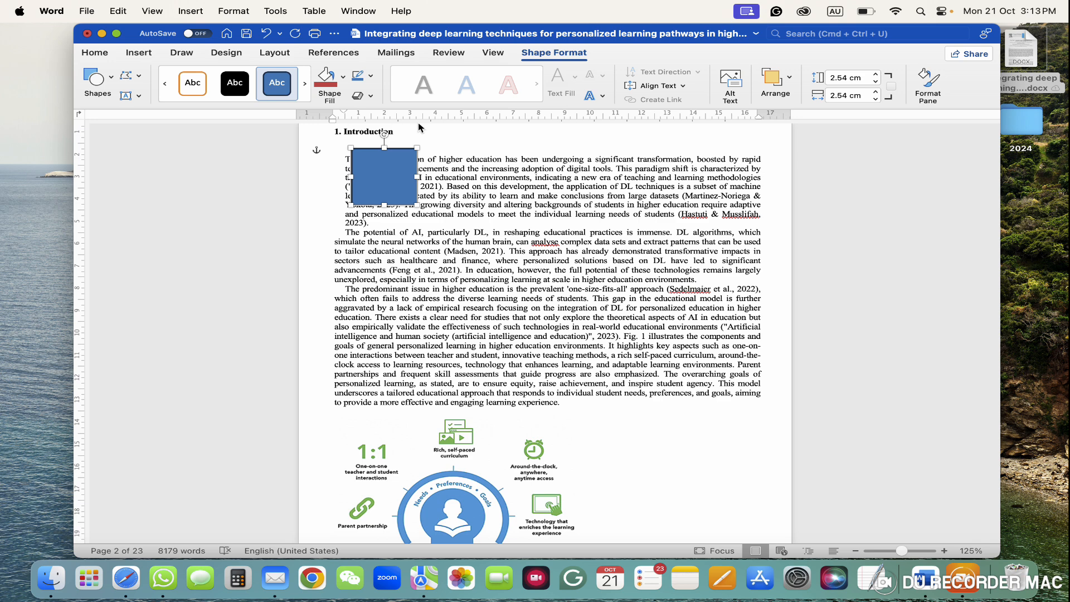
Try a lighter blue fill on the rectangle, and set its fill to the red theme colour
left_click(344, 78)
left_click(365, 166)
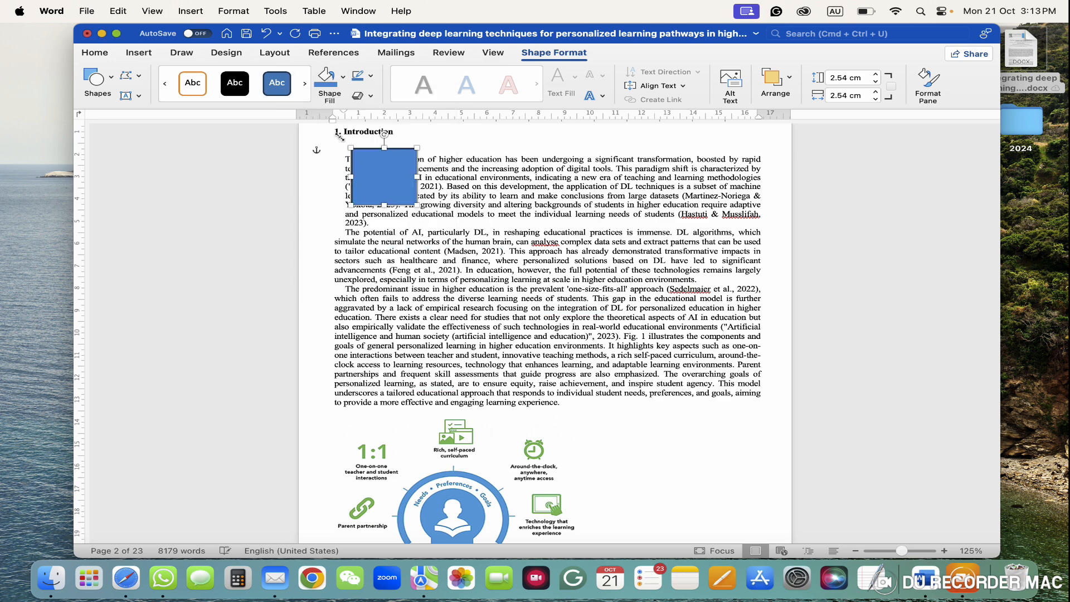
left_click(344, 79)
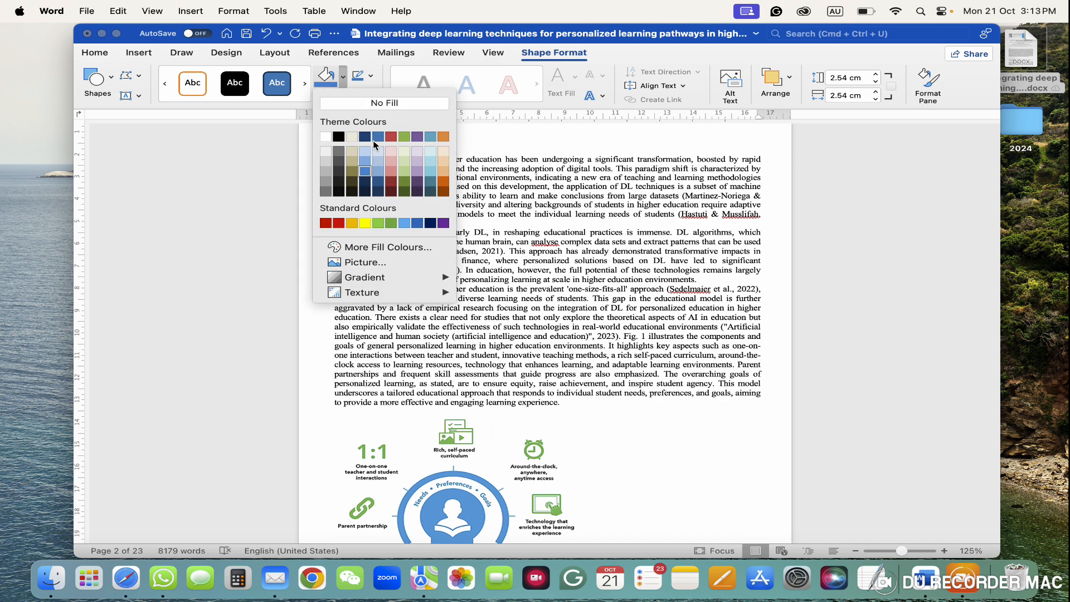
left_click(391, 138)
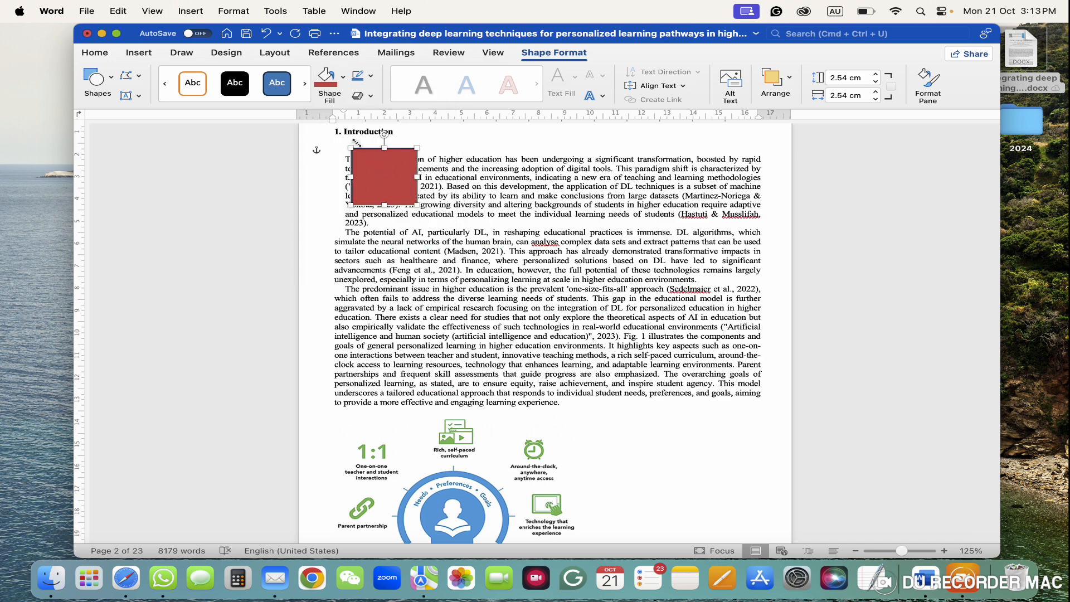
Undo the rectangle, its fills and the earlier trial edits in the Introduction, including the X2 text and the added empty line
left_click(138, 53)
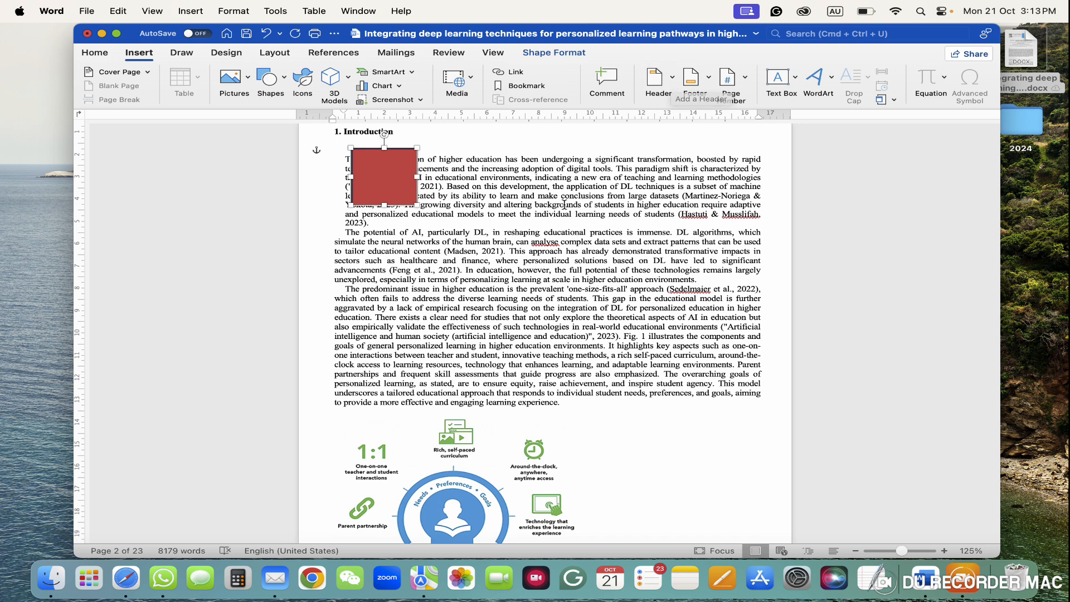
scroll(549, 178, "up", 3)
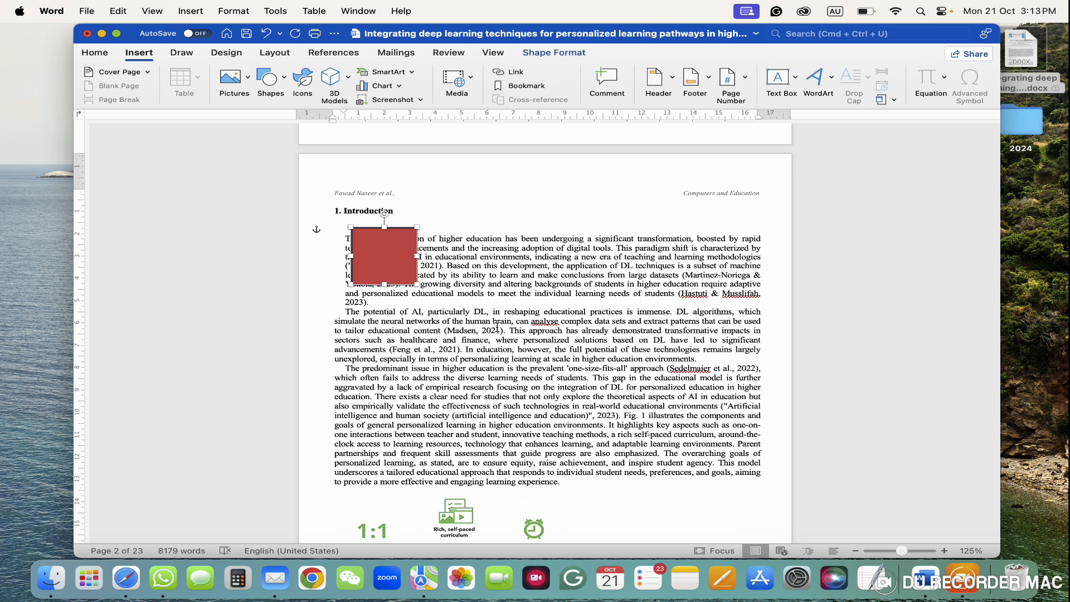
key("super+z")
key("super+z")
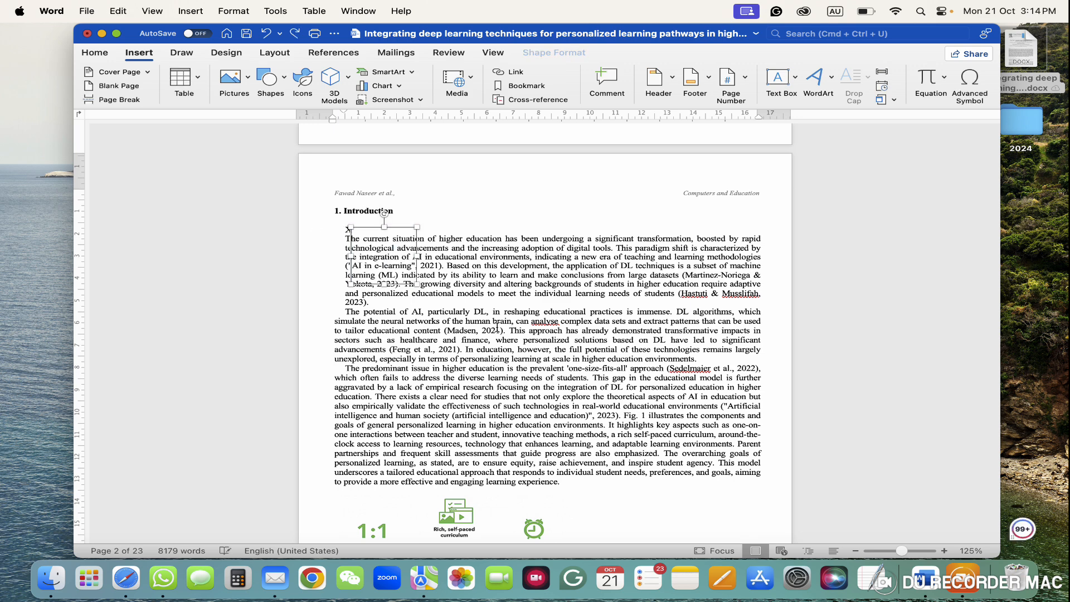
key("super+z")
key("super+z")
key("super+z")
key("super+z")
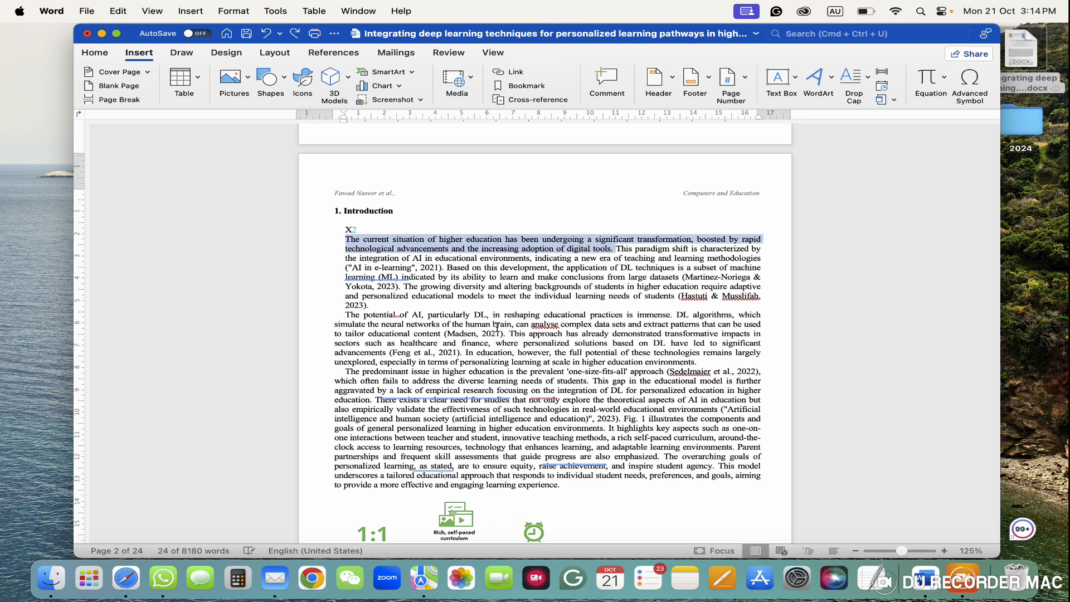
key("super+z")
key("super+z")
key("super+z")
key("super+z")
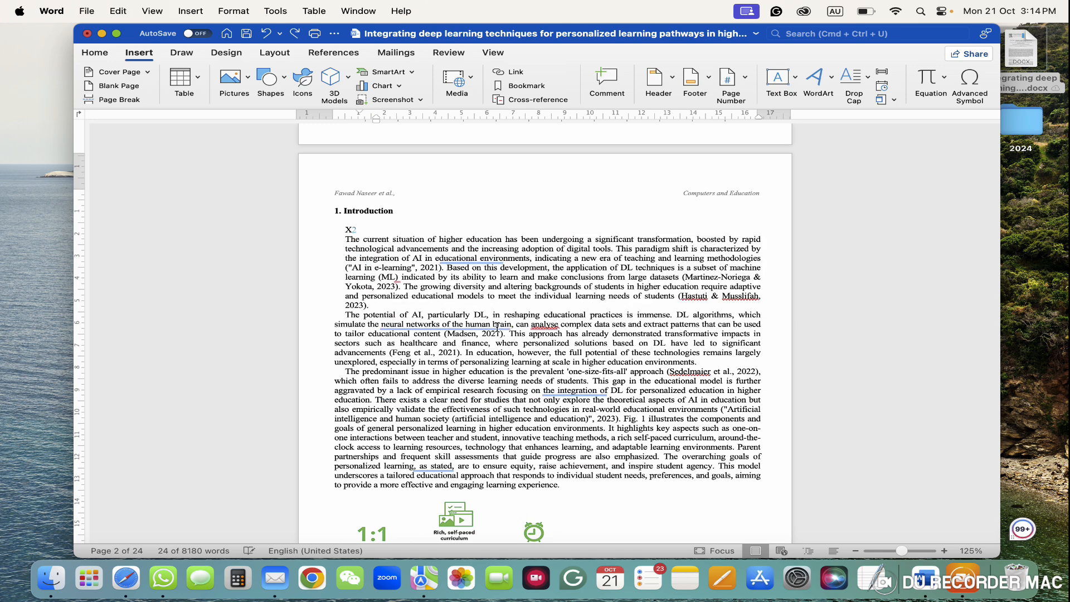
key("super+z")
key("super+z")
key("super+z")
key("super+z")
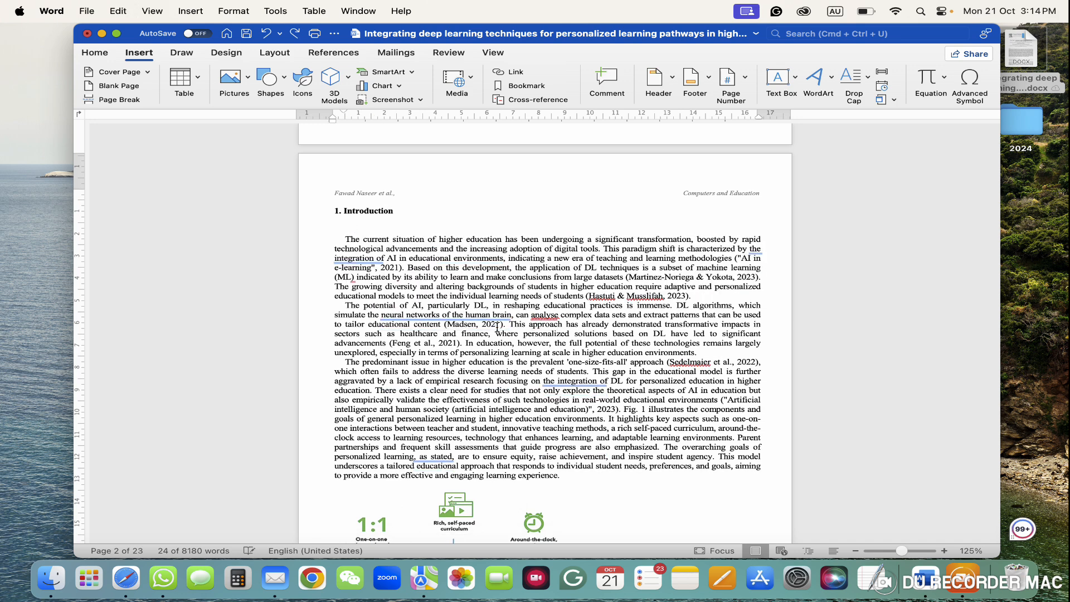
key("super+z")
key("super+z")
key("super+z")
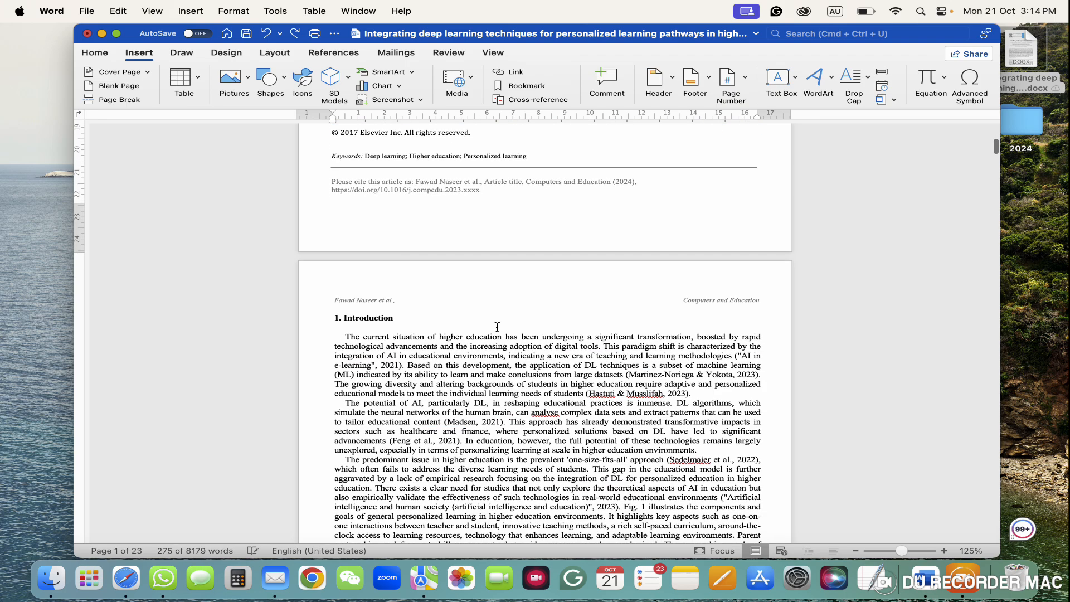
Look at the page header above the Introduction and the built-in header designs, without choosing one
scroll(497, 328, "up", 2)
scroll(497, 329, "down", 4)
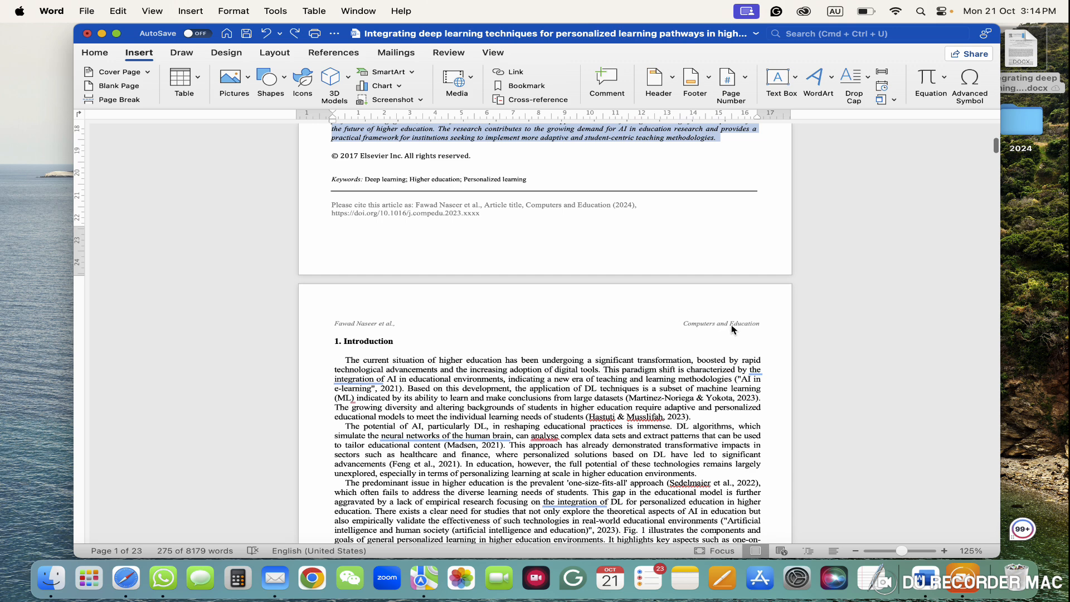
left_click(655, 81)
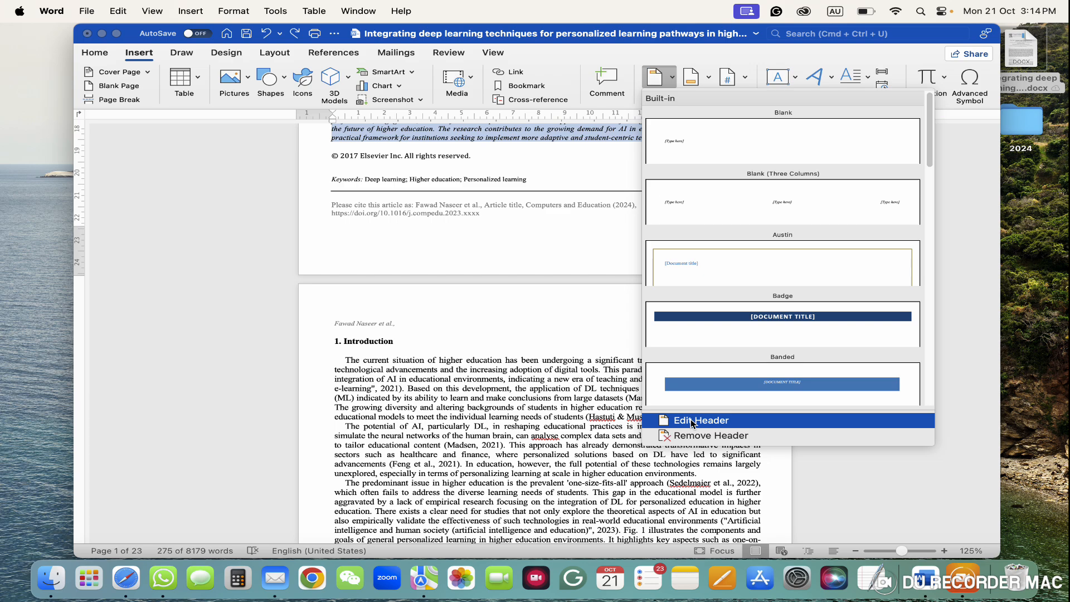
left_click(508, 331)
View the built-in footer designs and the page number options at the end of page 2, without choosing any
scroll(508, 331, "down", 10)
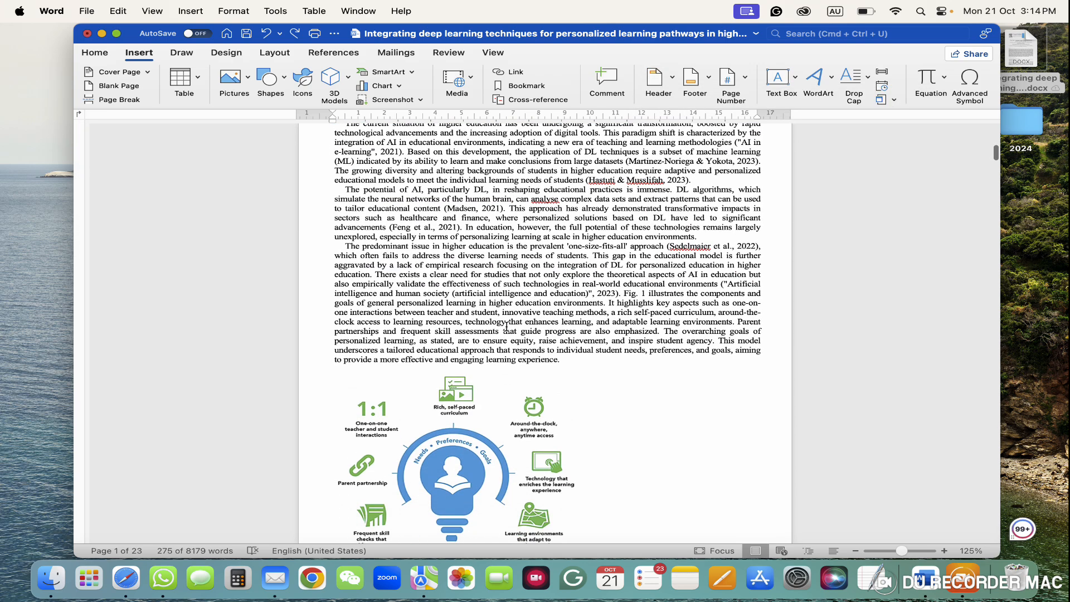
scroll(508, 330, "up", 2)
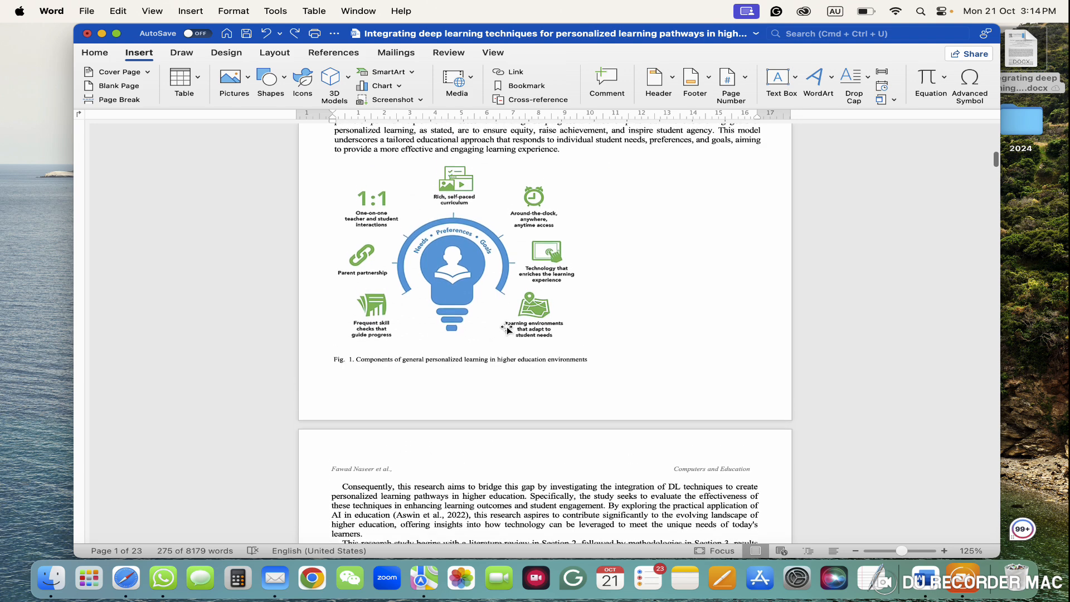
left_click(693, 81)
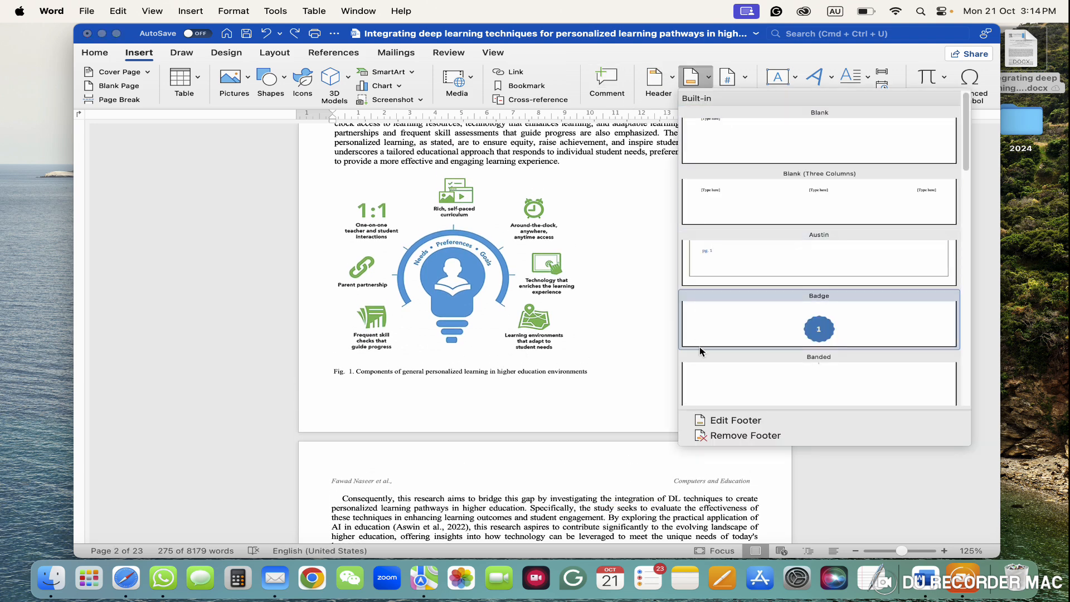
left_click(518, 407)
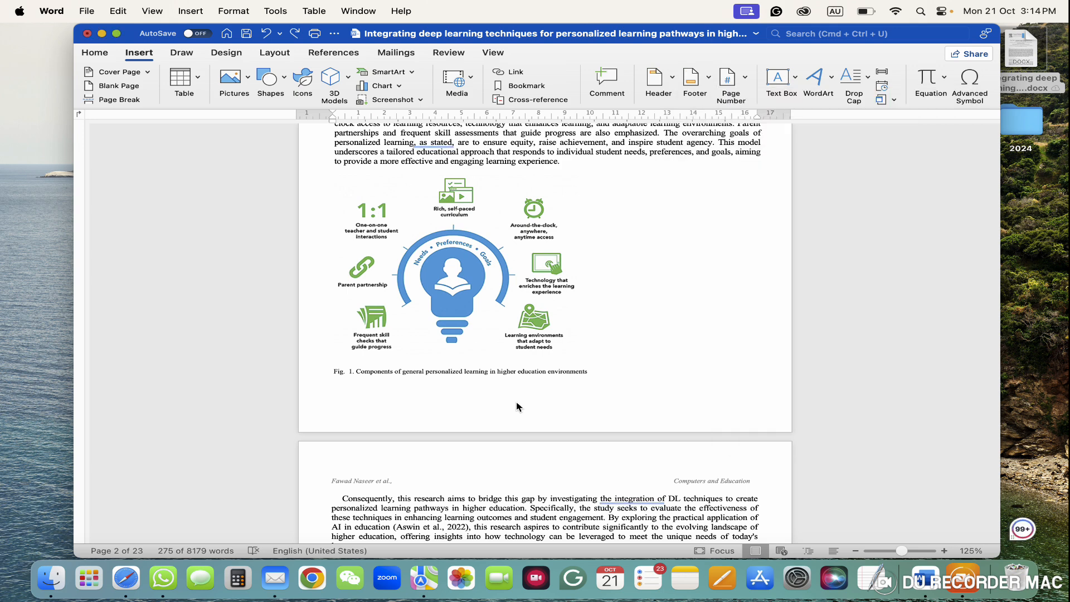
left_click(746, 78)
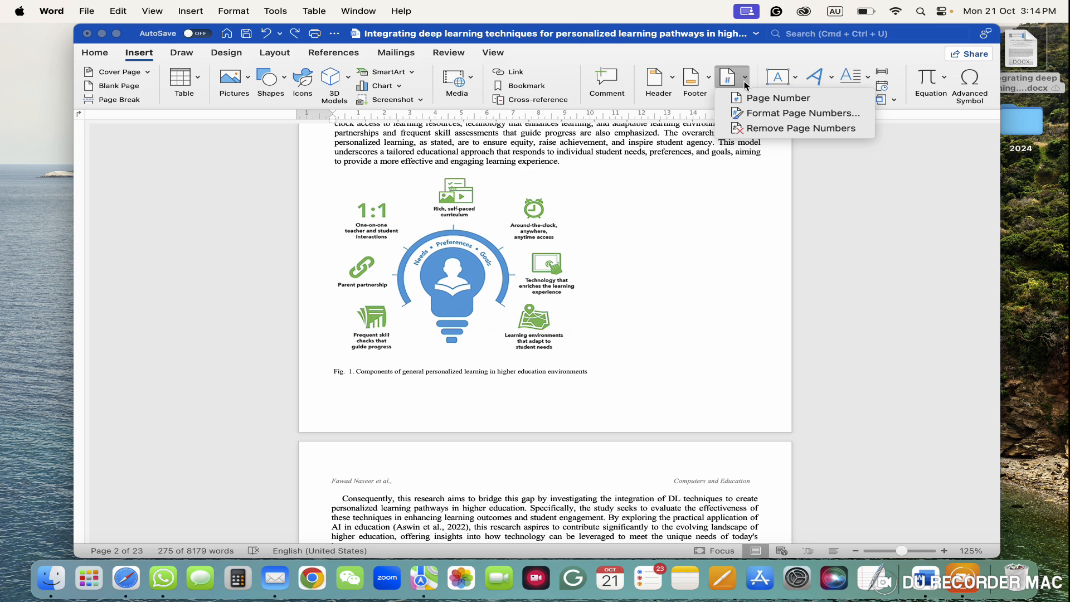
left_click(645, 209)
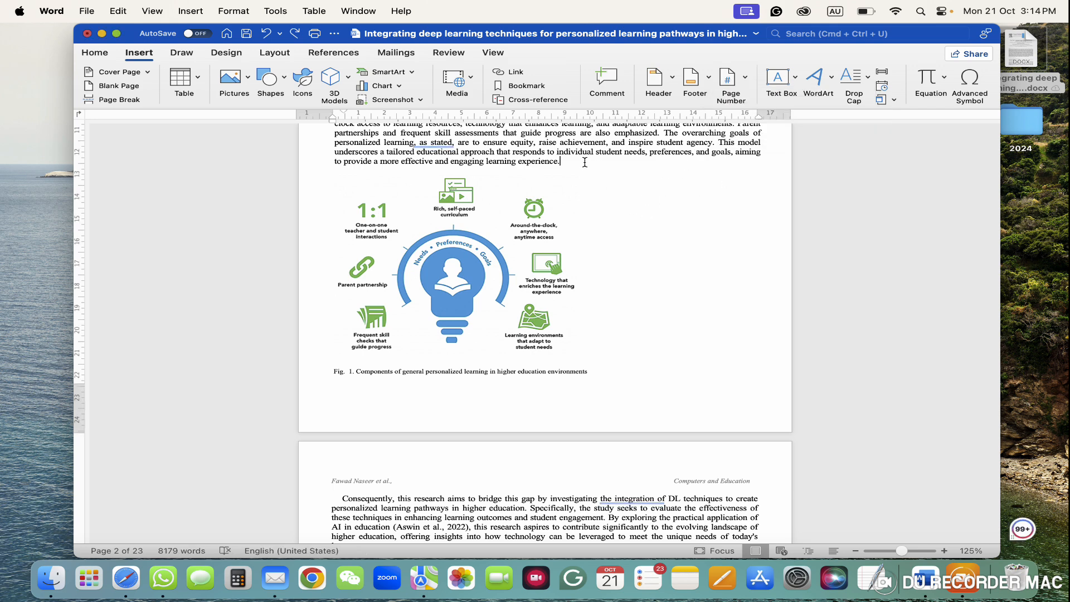
Insert the equation x=a+b on a new line below the third Introduction paragraph, above the Fig. 1 picture
key("Return")
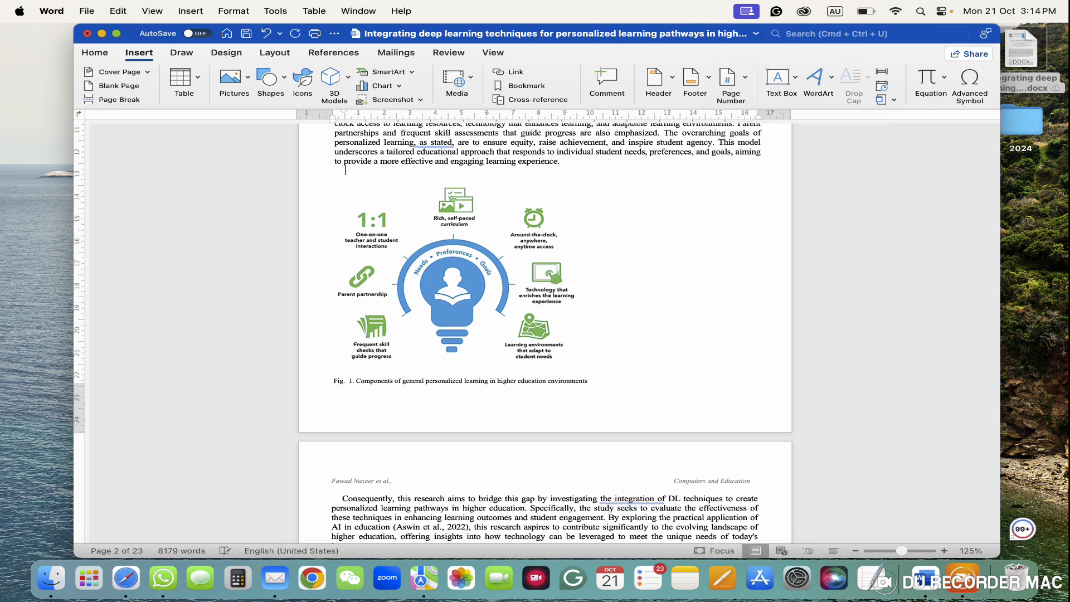
left_click(929, 82)
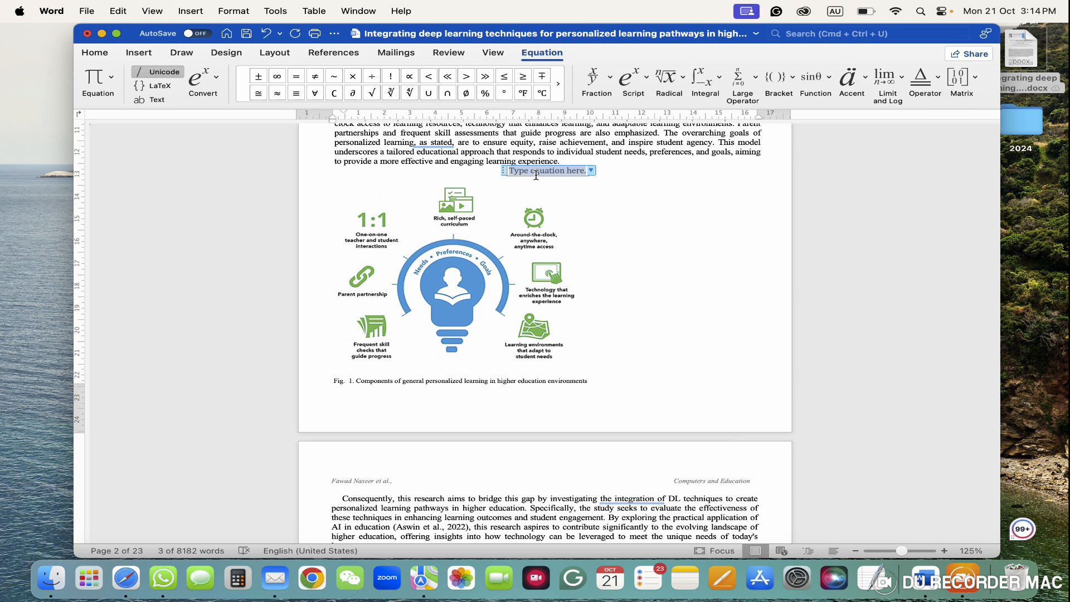
type("x=")
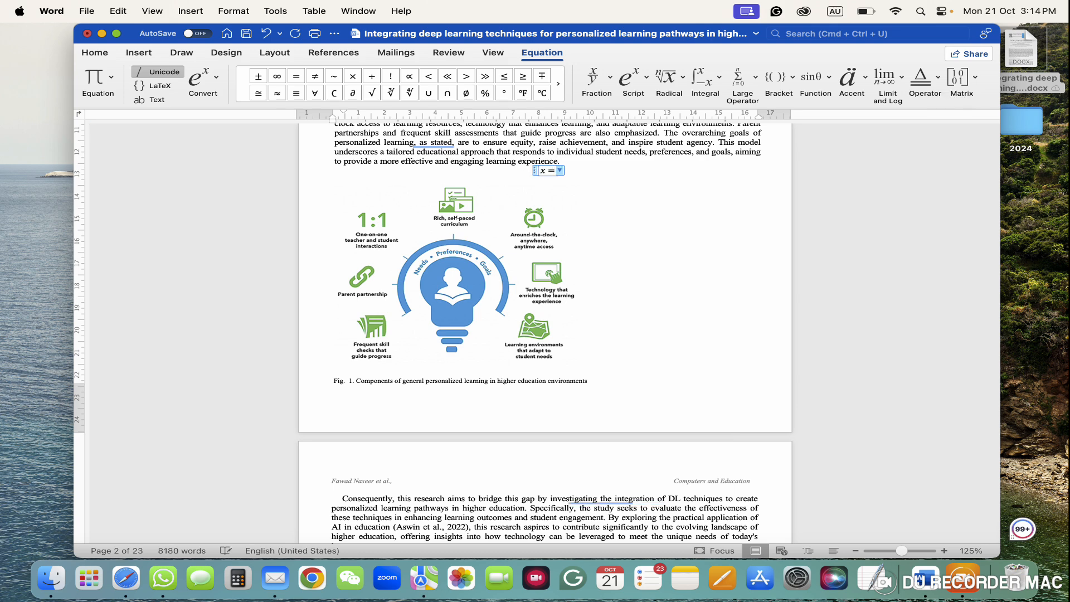
type("a+b")
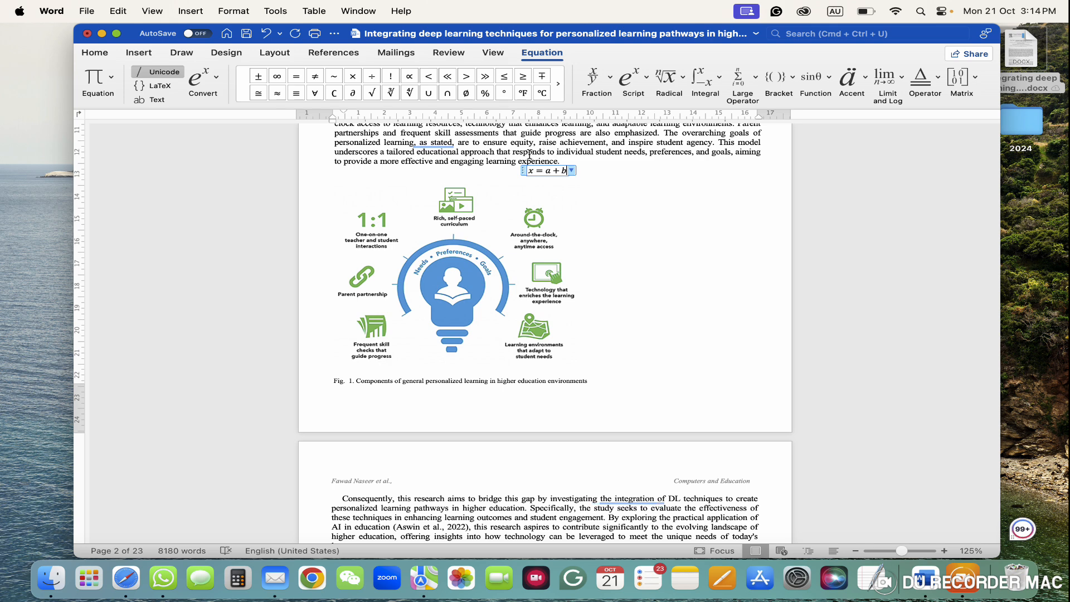
left_click(574, 168)
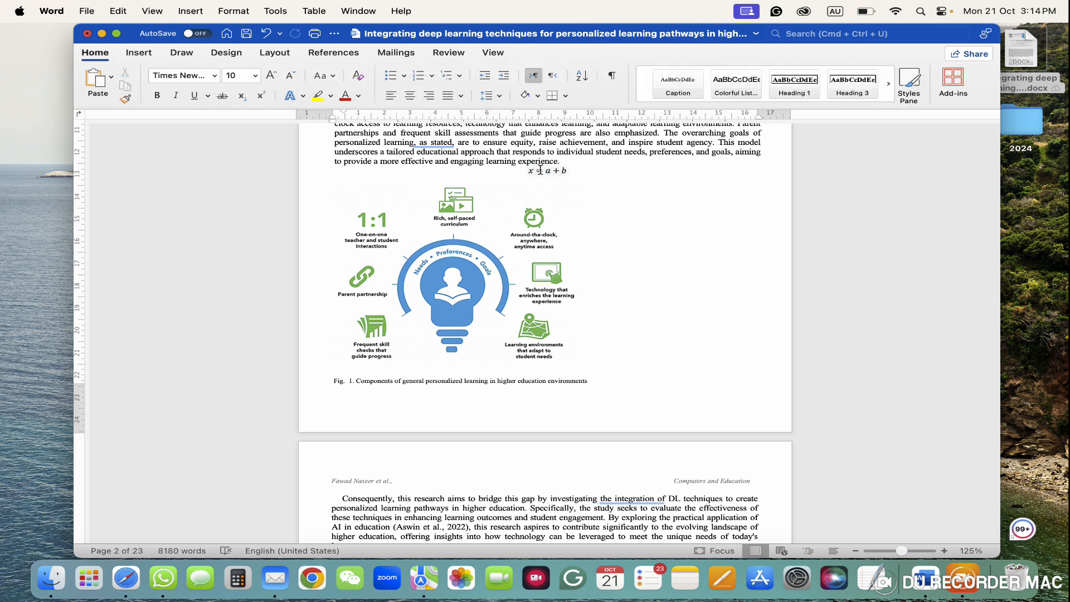
View the advanced symbol choices and the document design styles without inserting or applying any
left_click(139, 52)
left_click(973, 89)
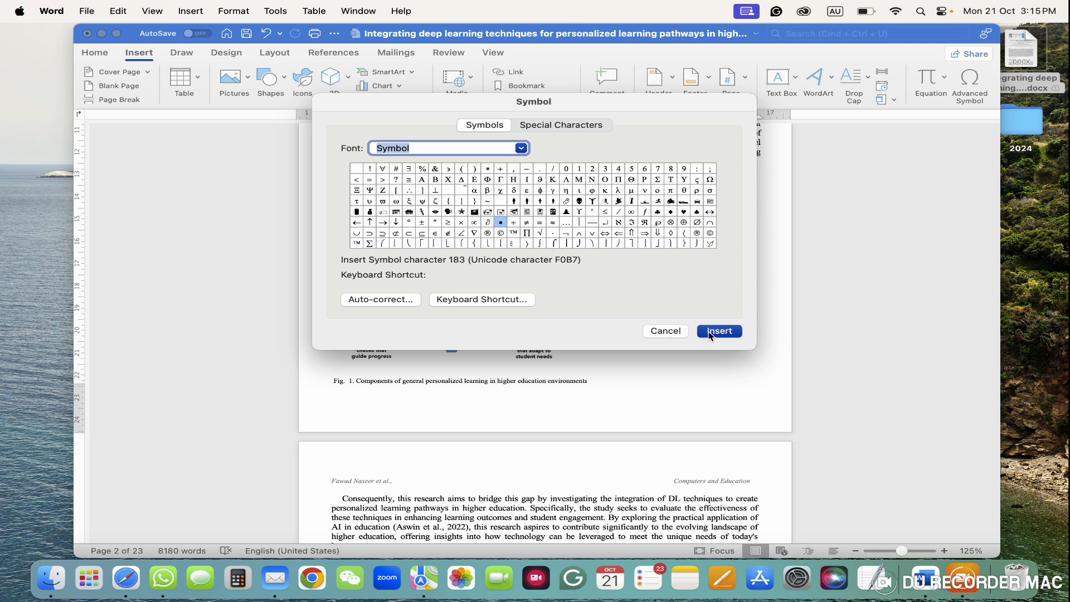
left_click(666, 332)
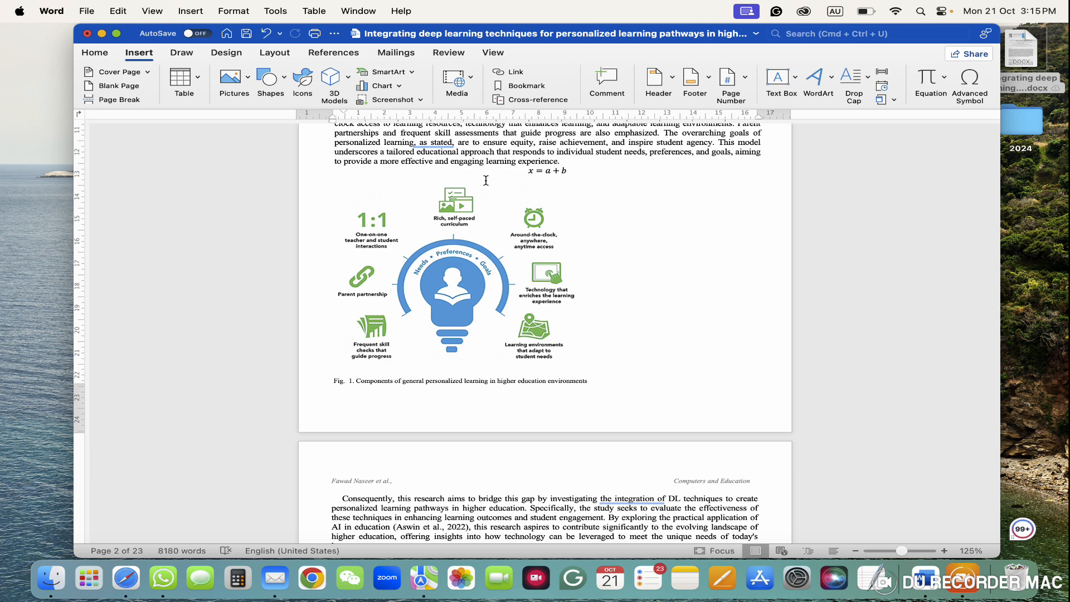
left_click(223, 55)
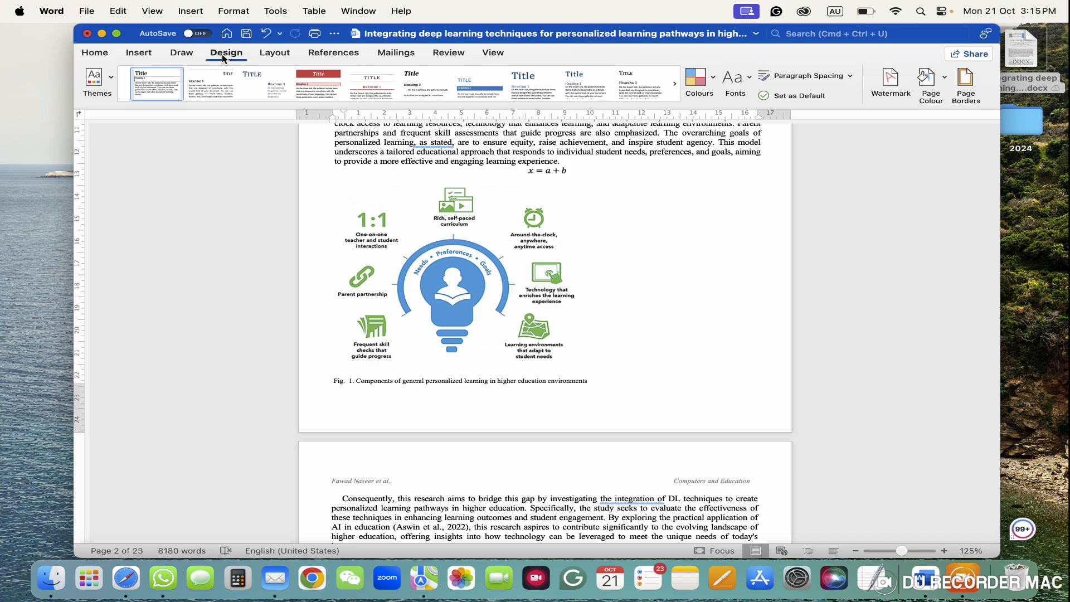
scroll(393, 168, "up", 10)
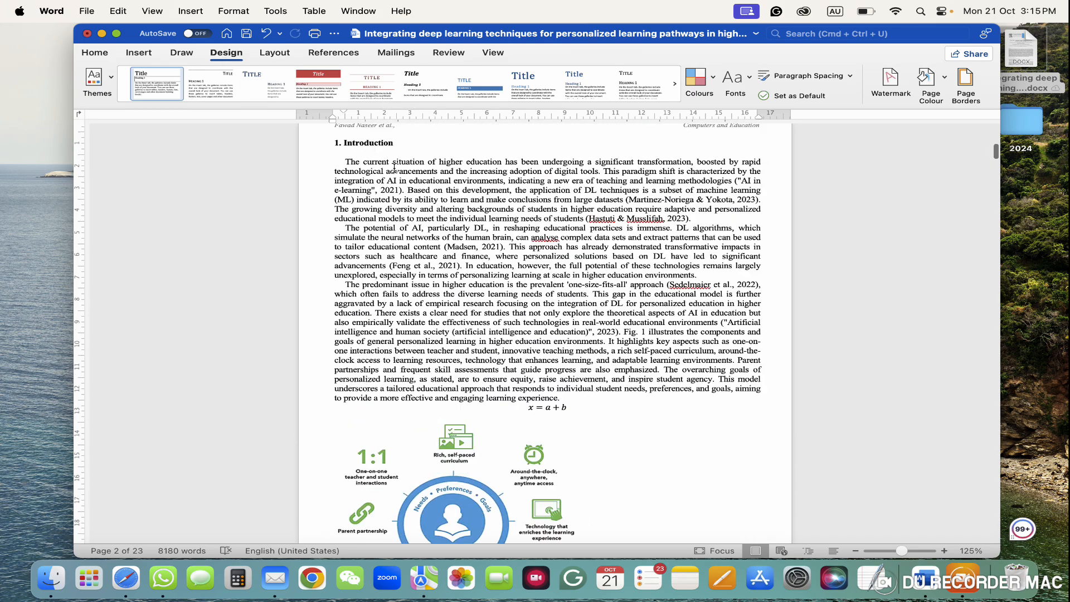
scroll(393, 168, "up", 5)
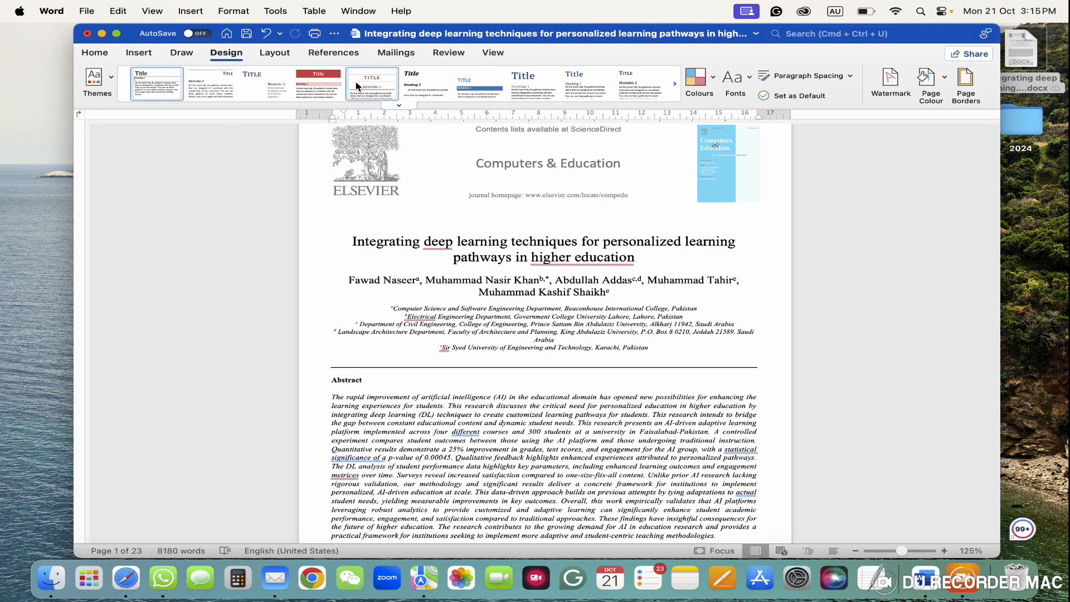
Try a two-column layout on the abstract paragraph, and set it back to one column
left_click(275, 52)
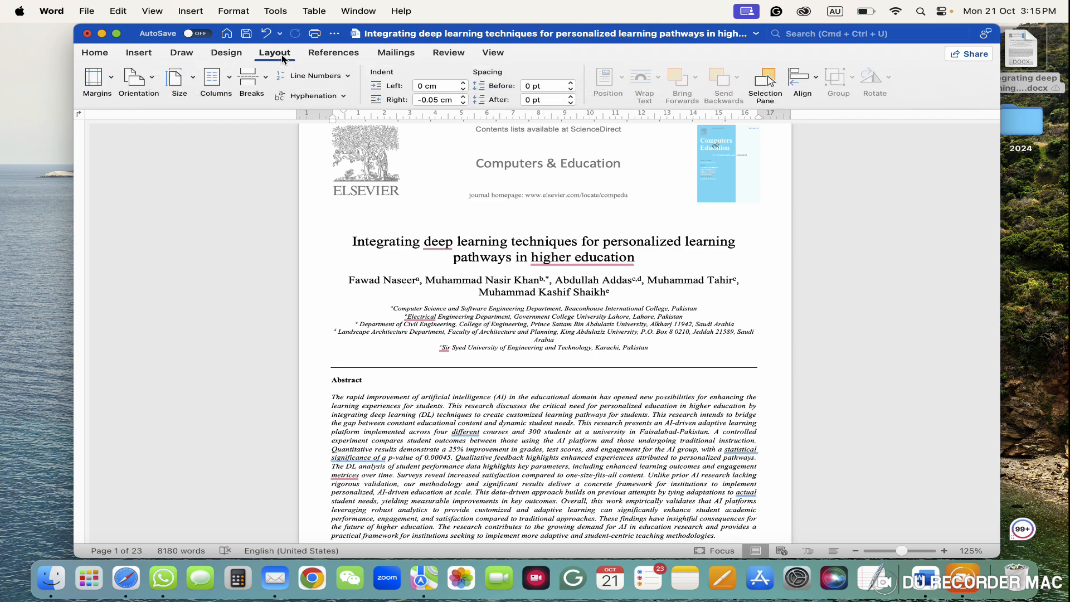
scroll(367, 295, "down", 10)
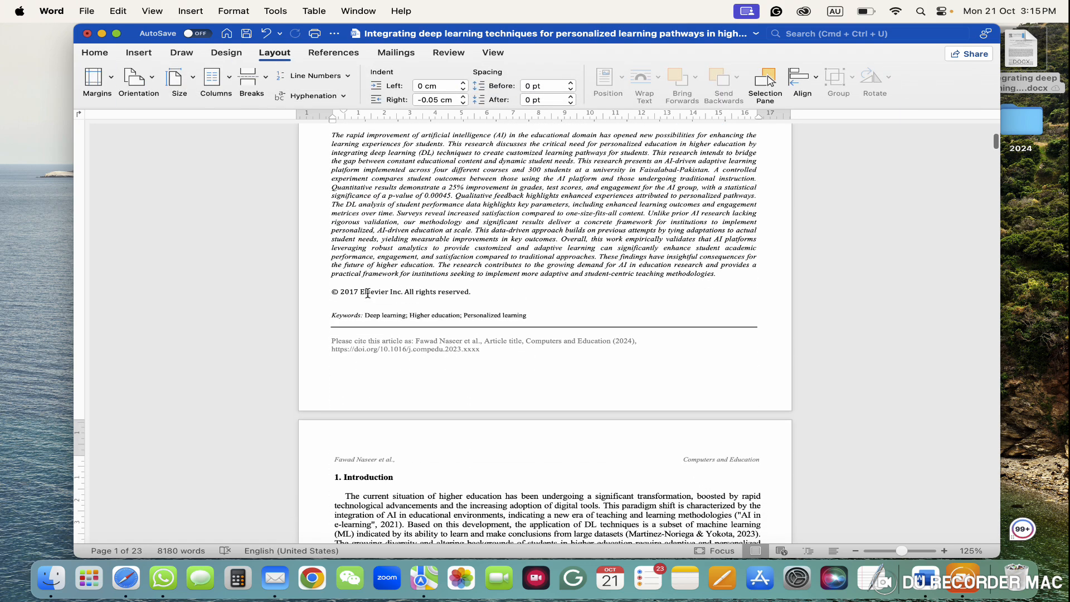
left_click_drag(332, 136, 709, 277)
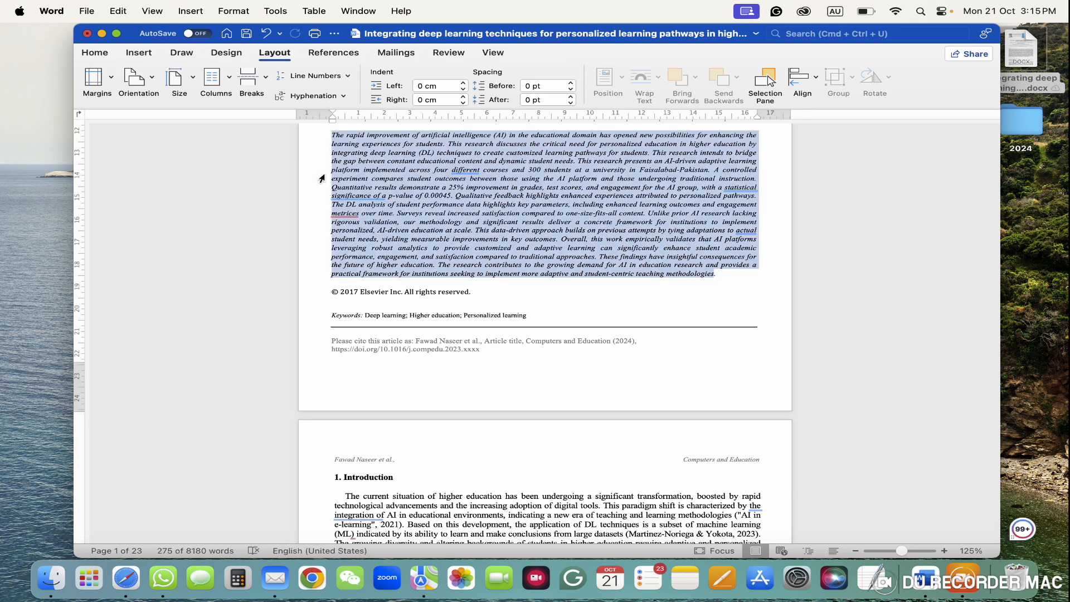
left_click(229, 80)
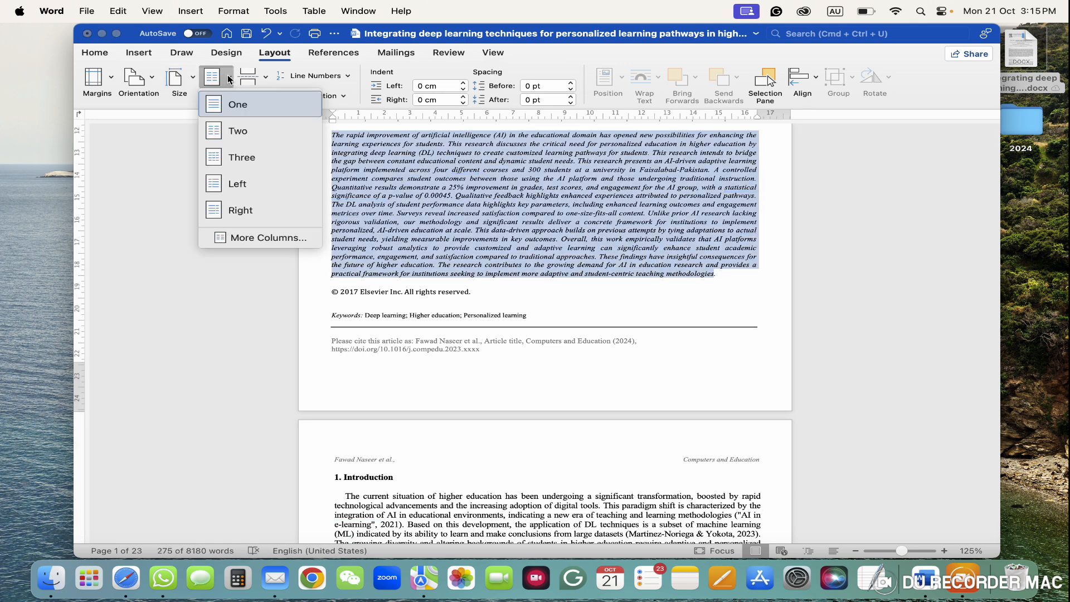
left_click(232, 134)
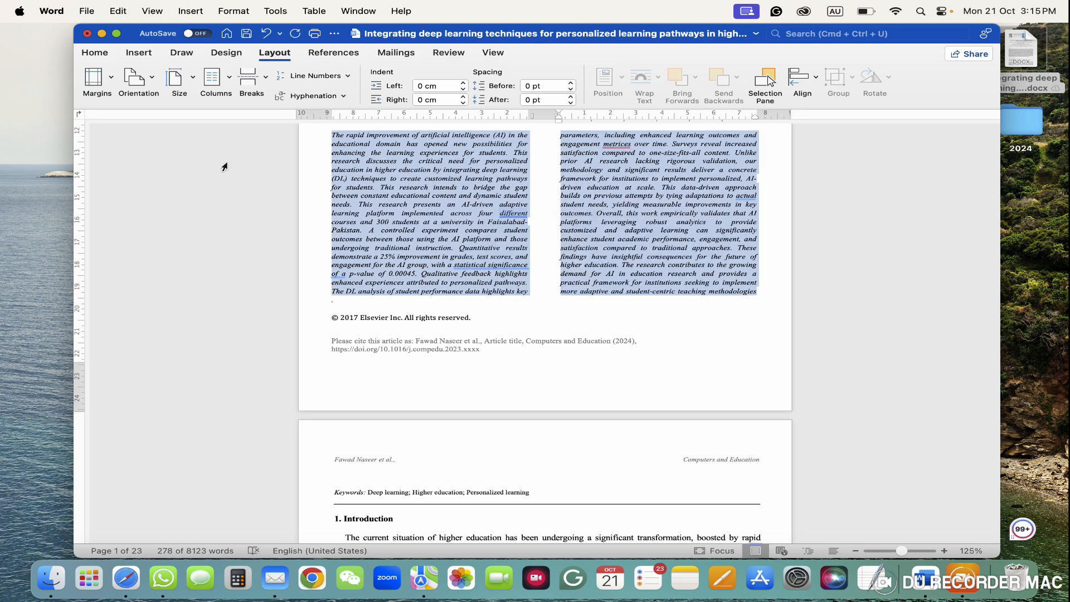
left_click(231, 80)
left_click(227, 105)
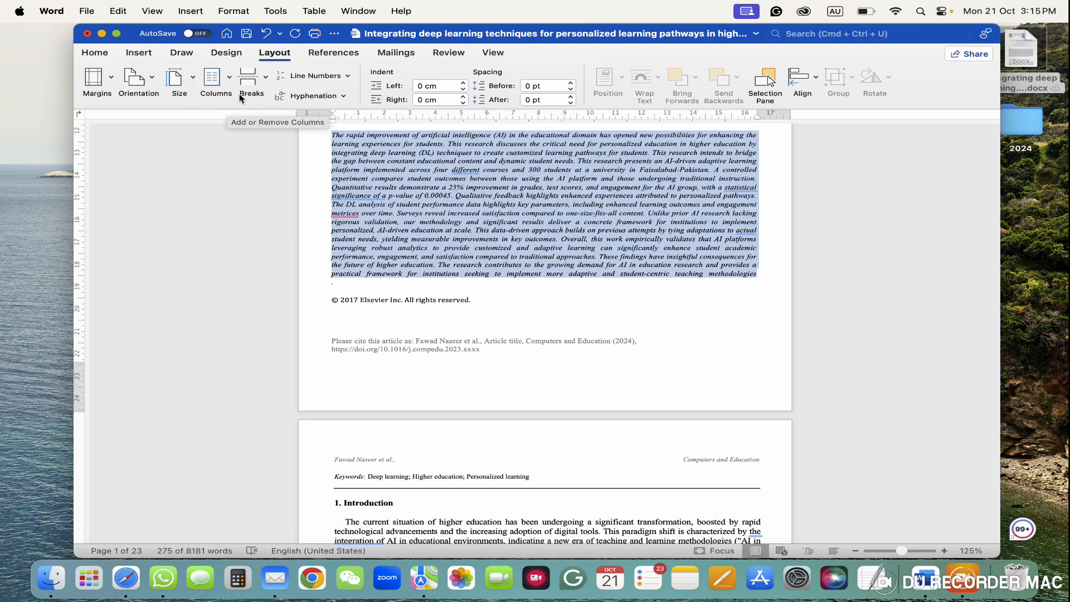
View the page margin presets and the mail merge tools without applying any
left_click(93, 82)
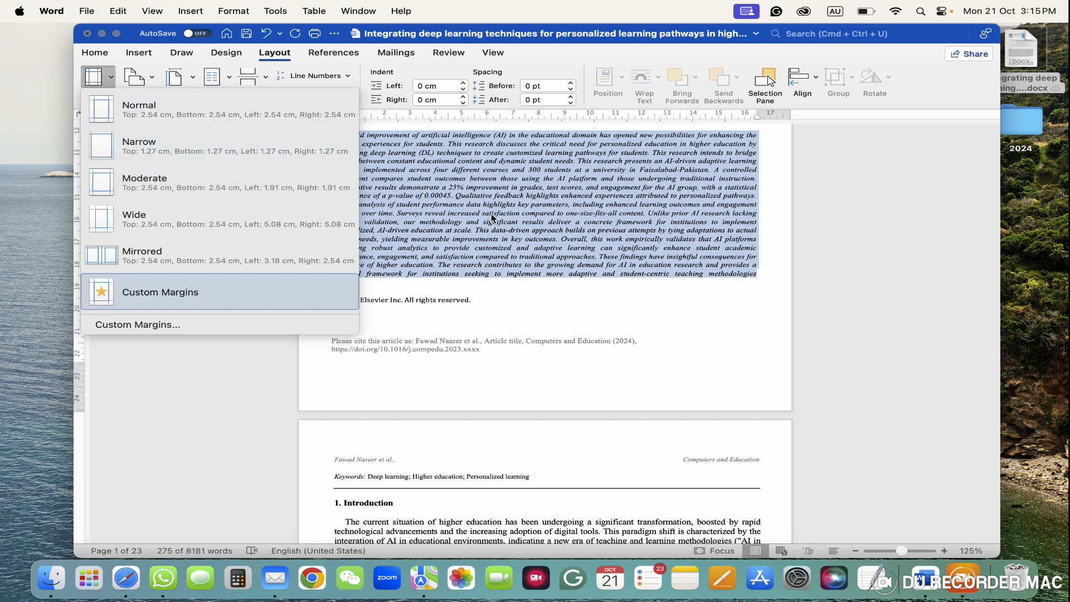
key("Escape")
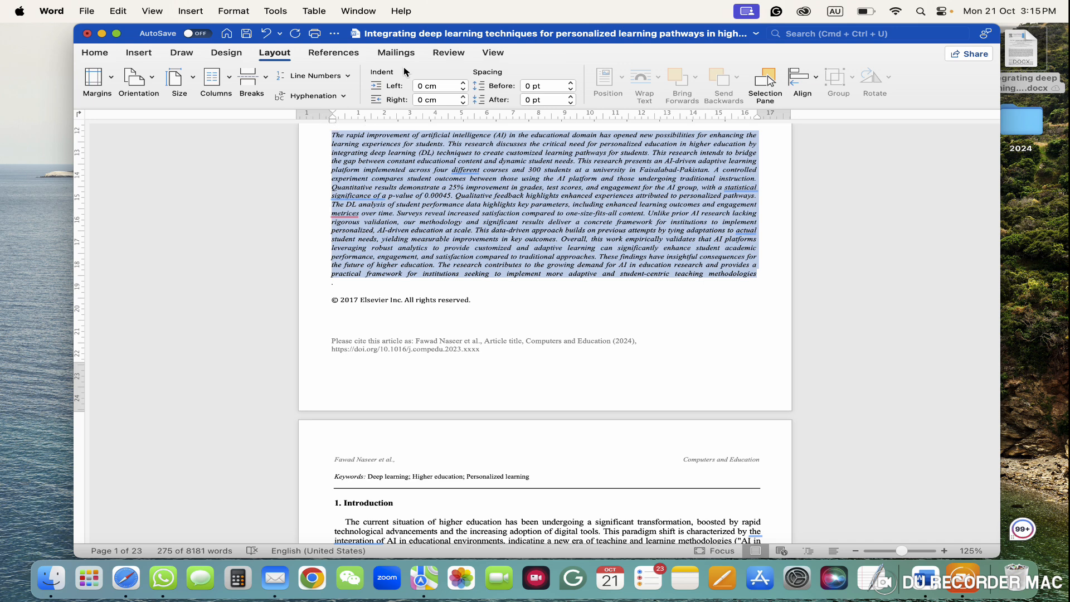
left_click(396, 53)
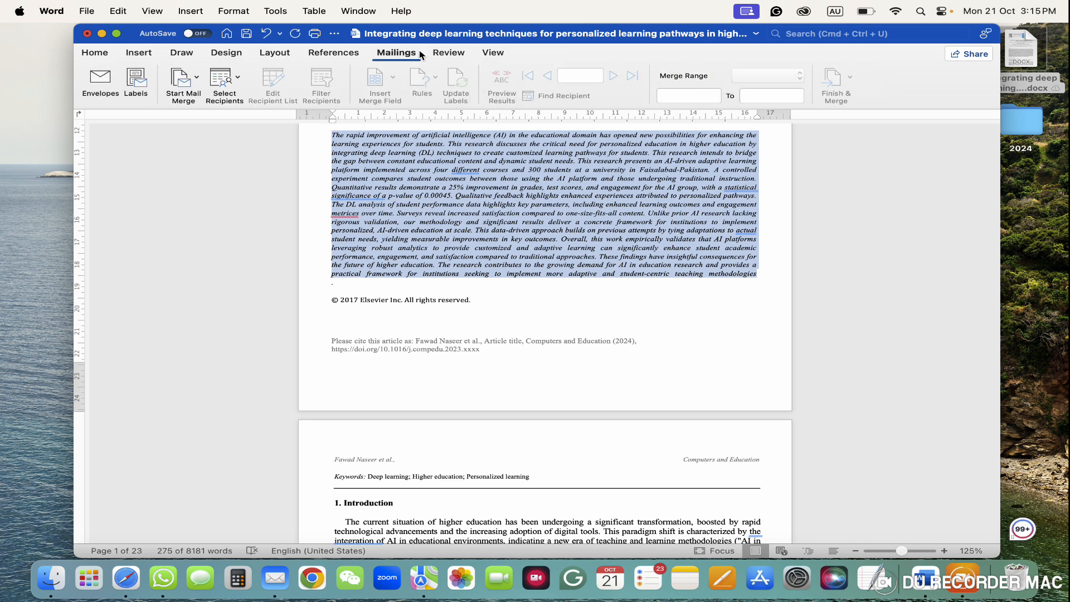
Turn on Track Changes for the document and deselect the abstract
left_click(448, 54)
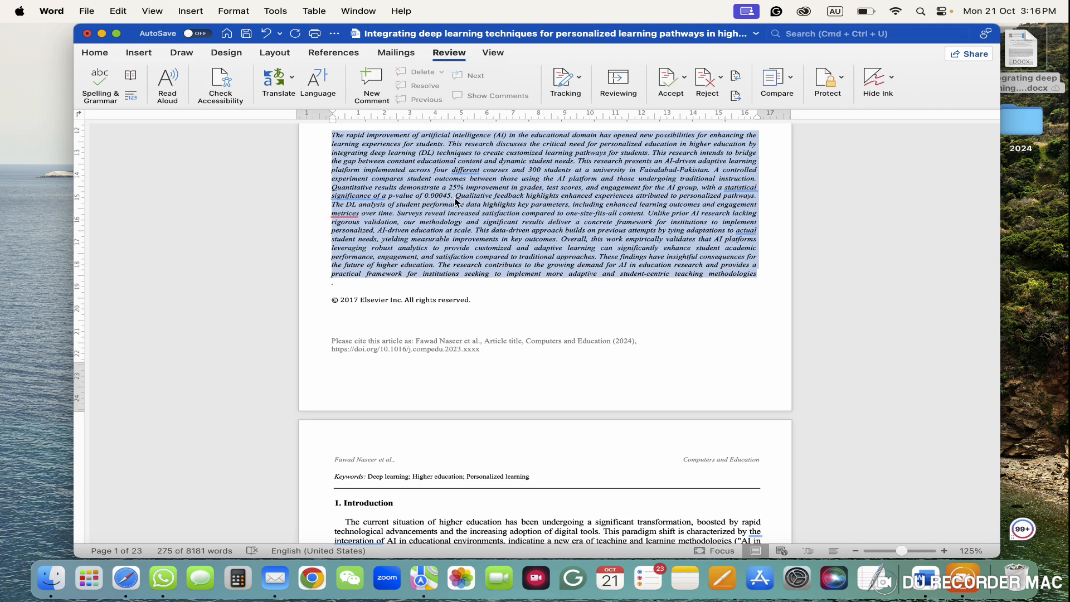
left_click(580, 83)
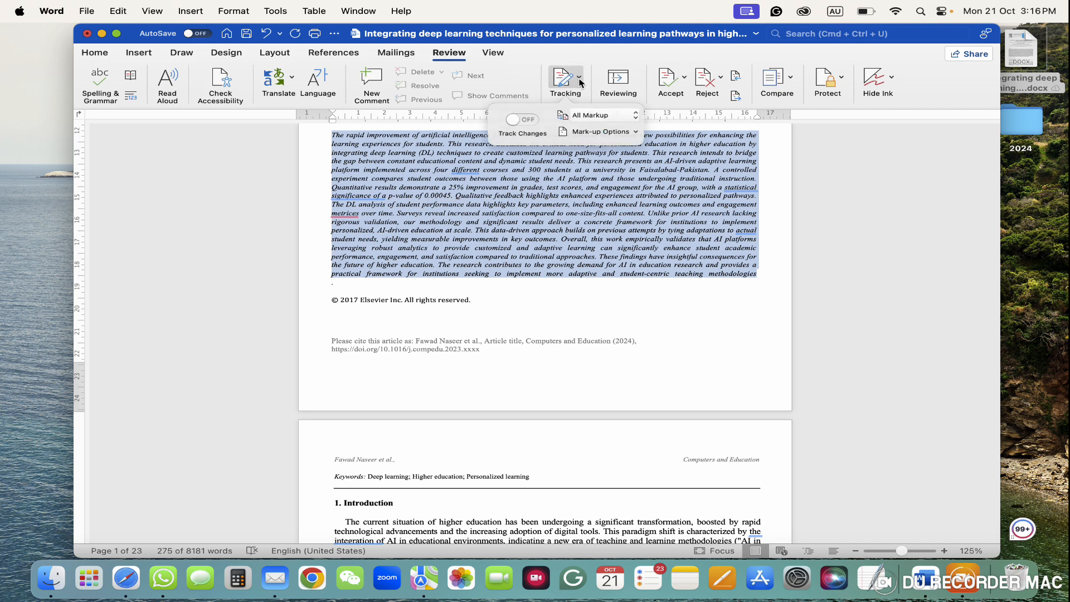
left_click(526, 127)
left_click(639, 187)
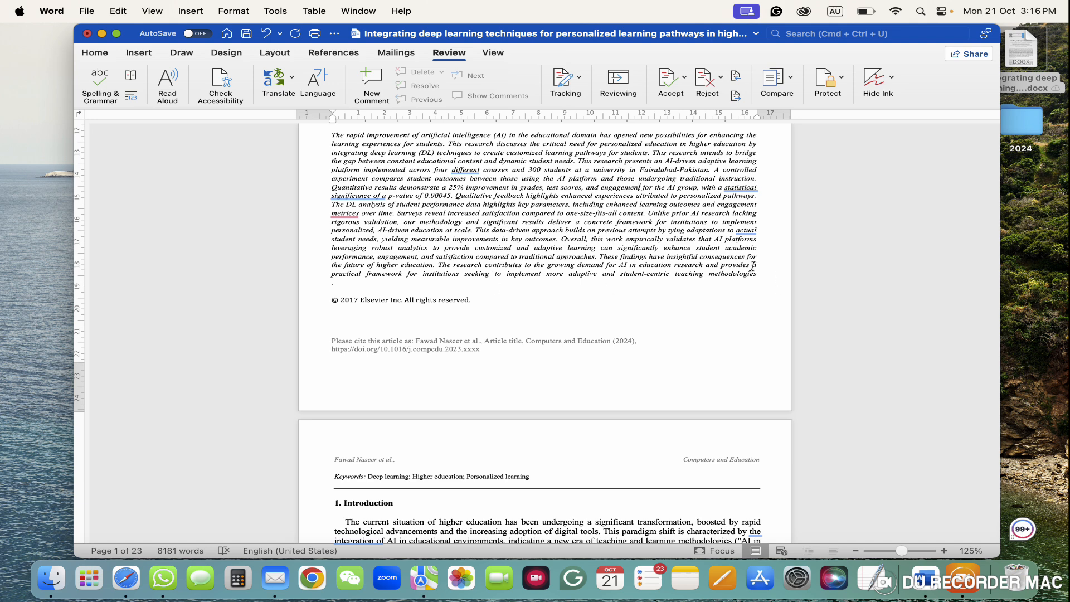
Add the tracked trial text ". akldhaksjhdajsk" at the end of the Keywords line
left_click(534, 478)
type(". akldhaksjhdajsk")
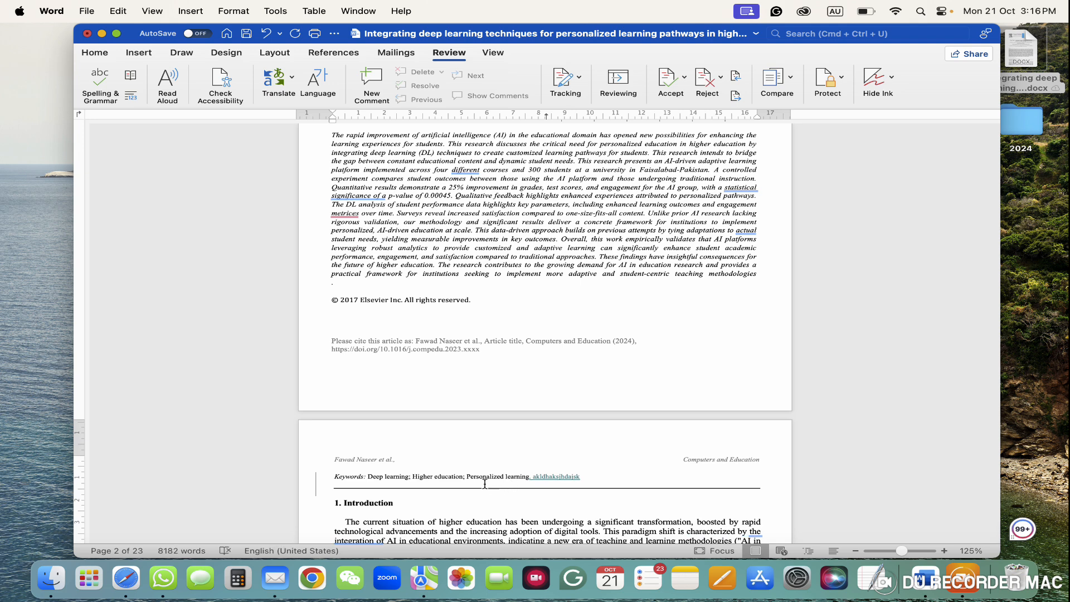
left_click(488, 478)
scroll(502, 435, "down", 5)
left_click(534, 376)
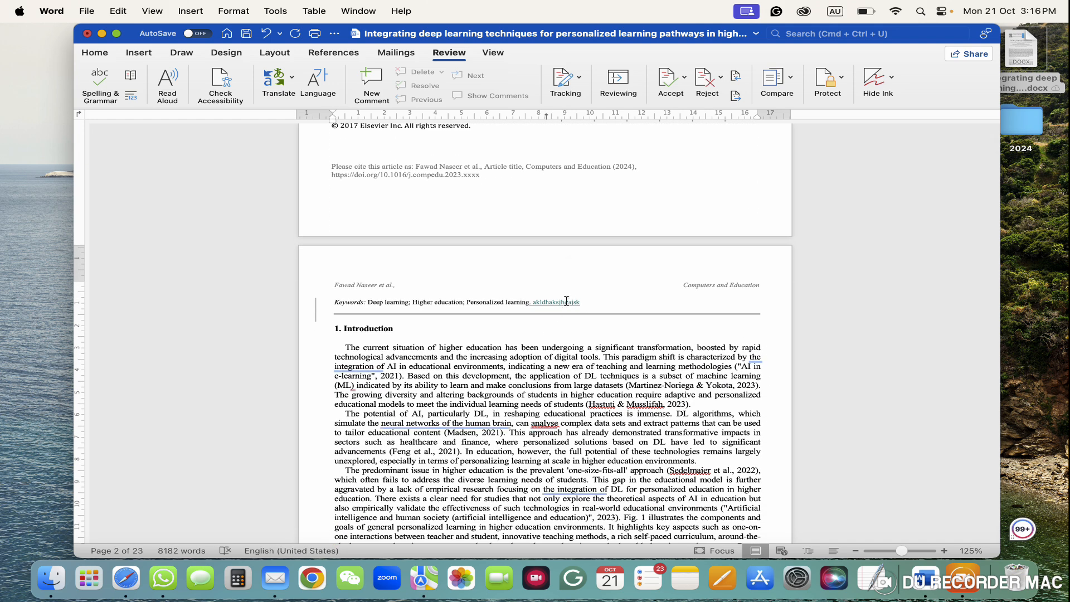
Show the list of revisions, and add the tracked text "slkajdhlkdajshkljsdac" at the end of the first Introduction paragraph
left_click(620, 81)
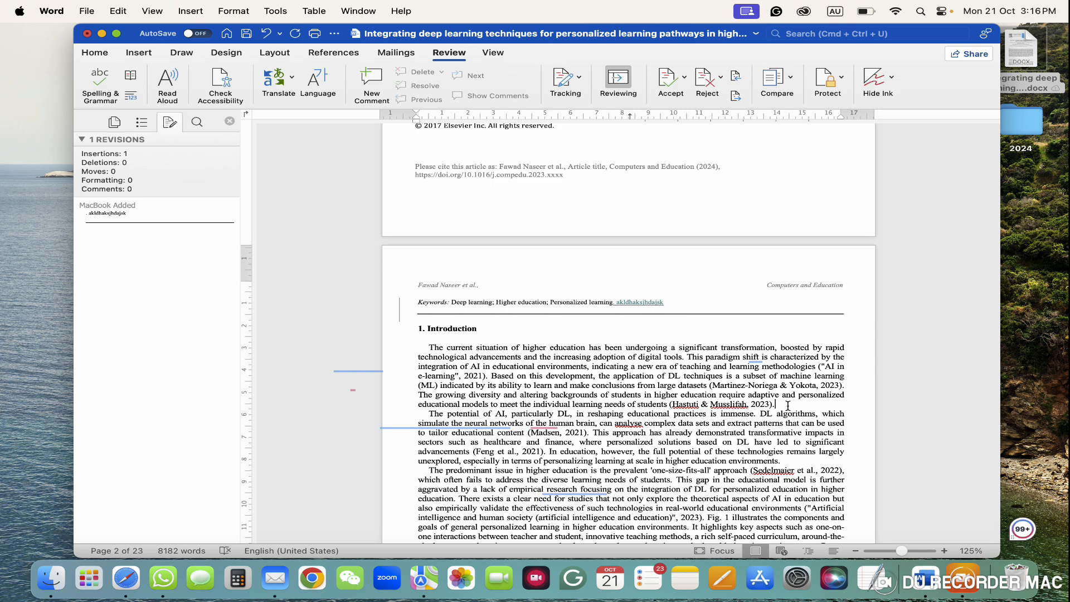
type("slkajdhlkdajshkljsda")
type("c")
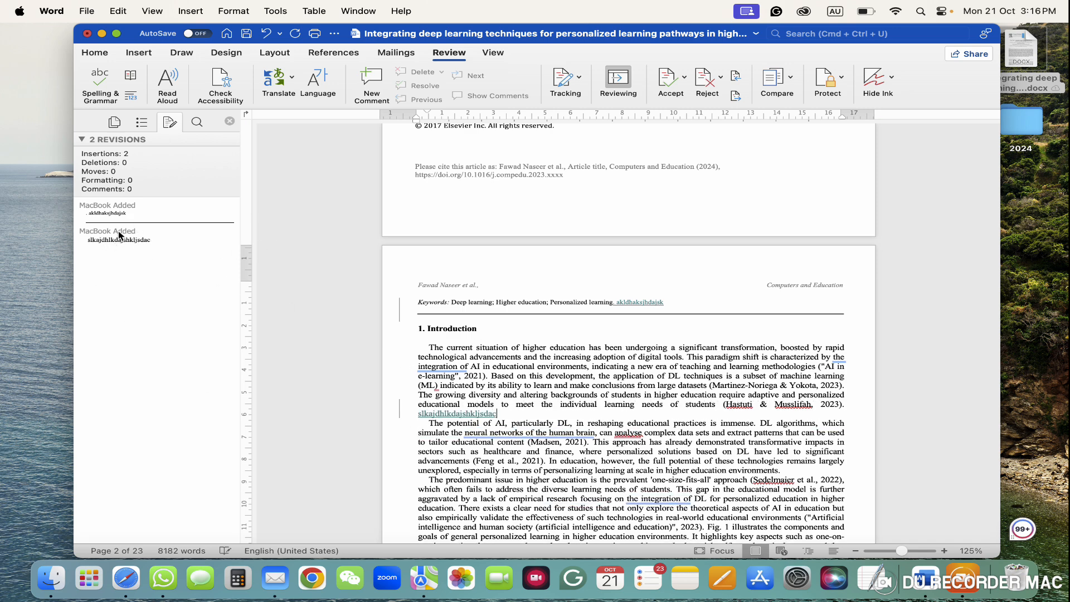
Reject both tracked insertions, in the Keywords line and in the first Introduction paragraph
left_click(685, 81)
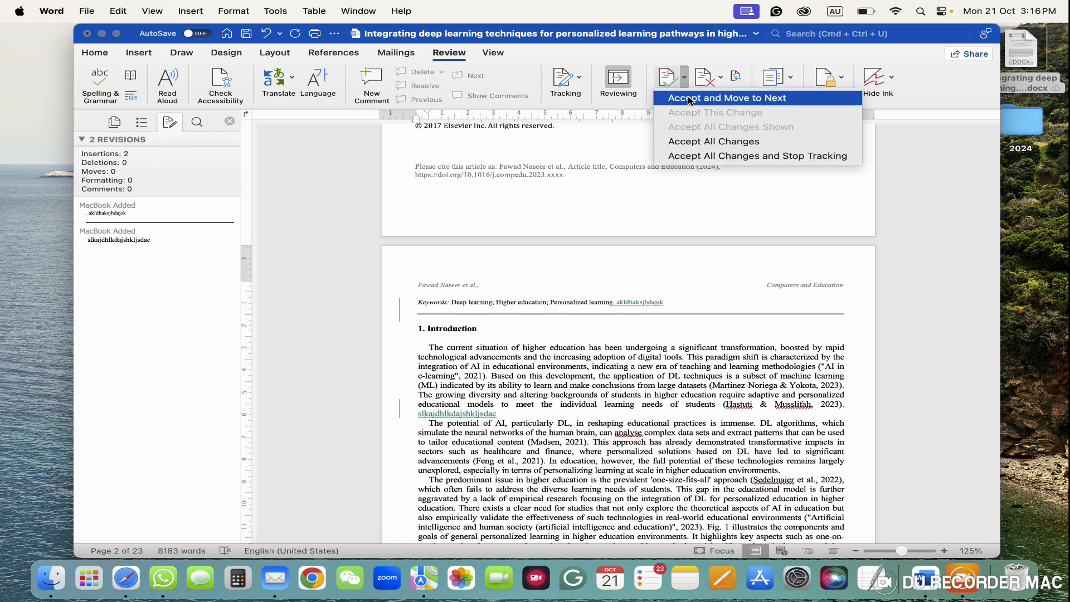
left_click(723, 80)
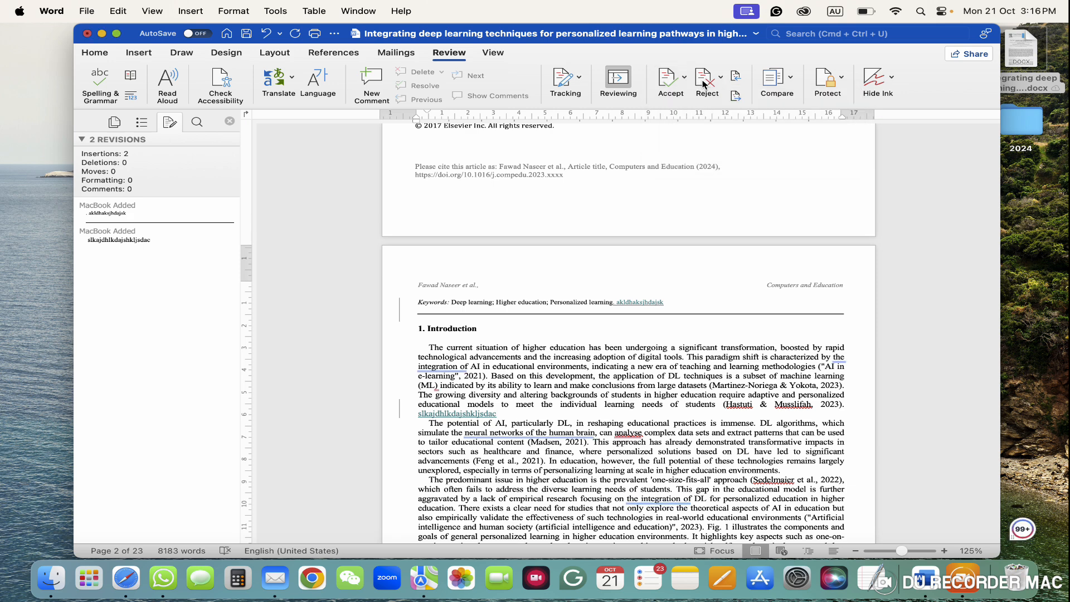
left_click(706, 83)
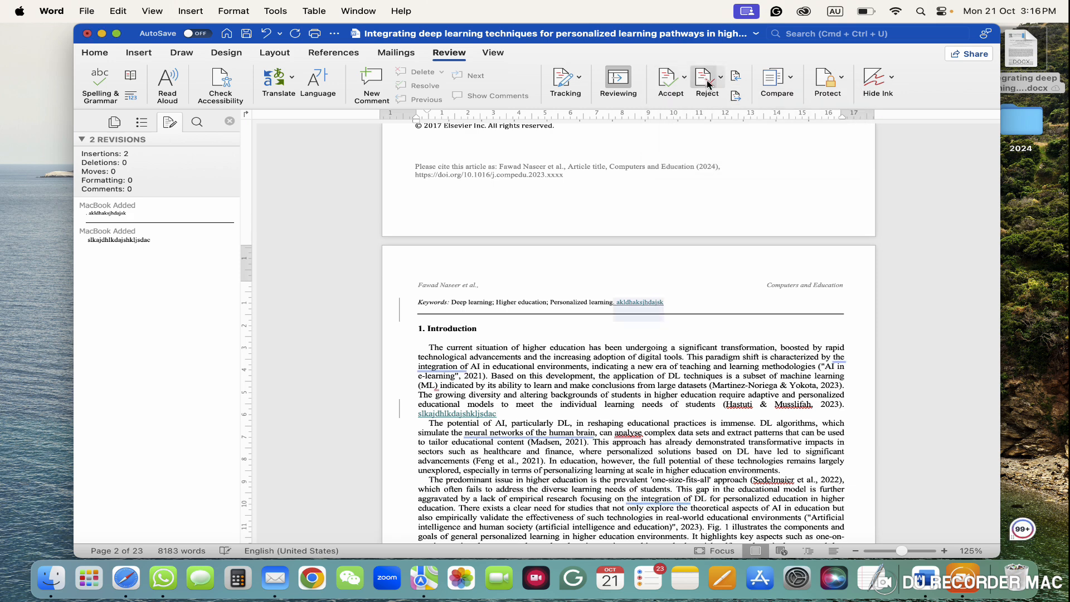
left_click(708, 84)
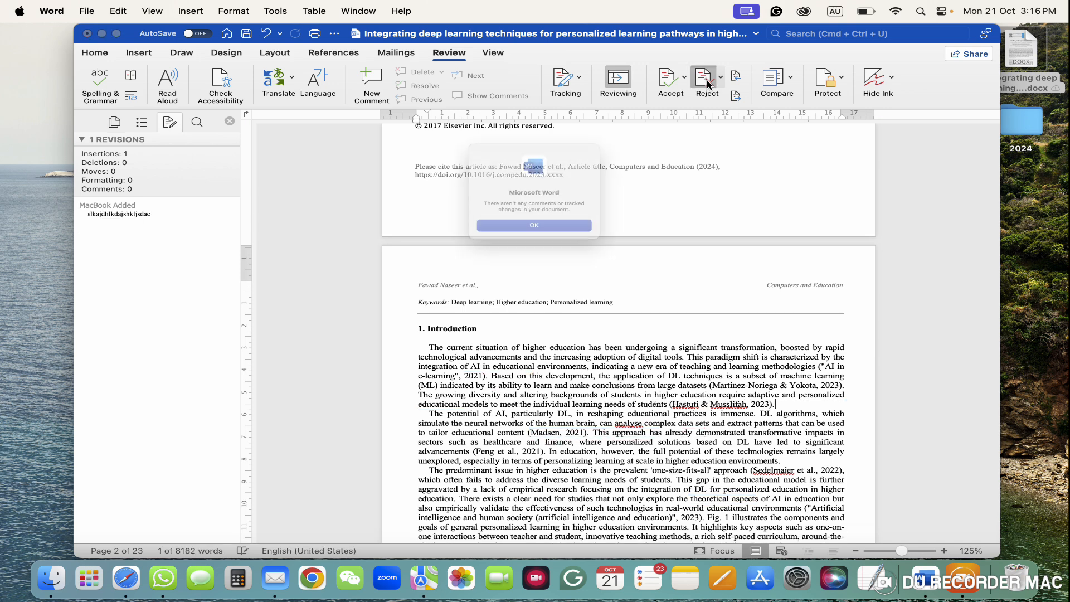
left_click(509, 242)
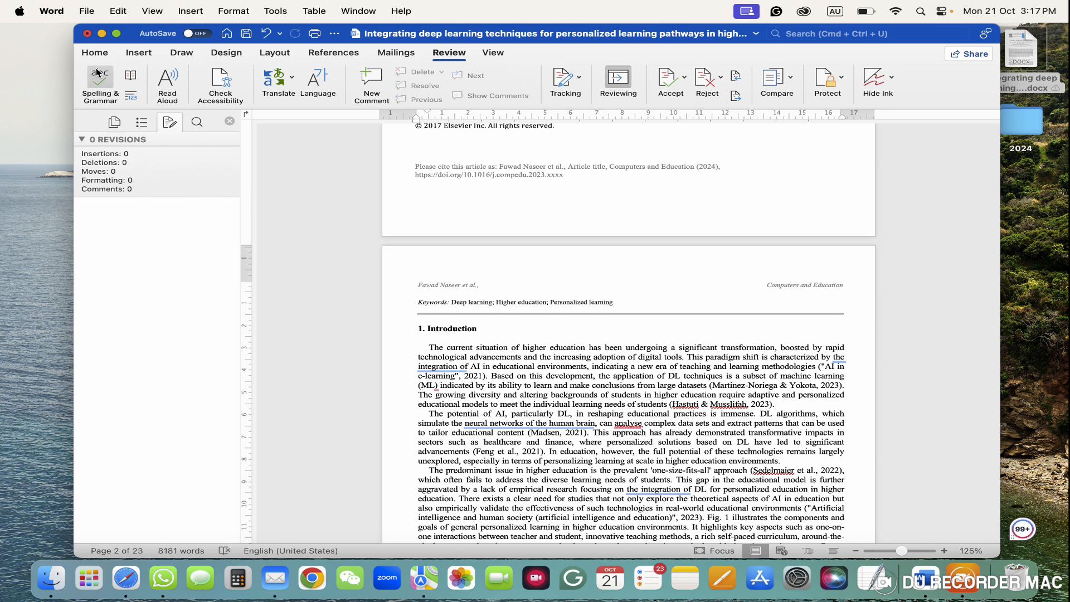
left_click(87, 11)
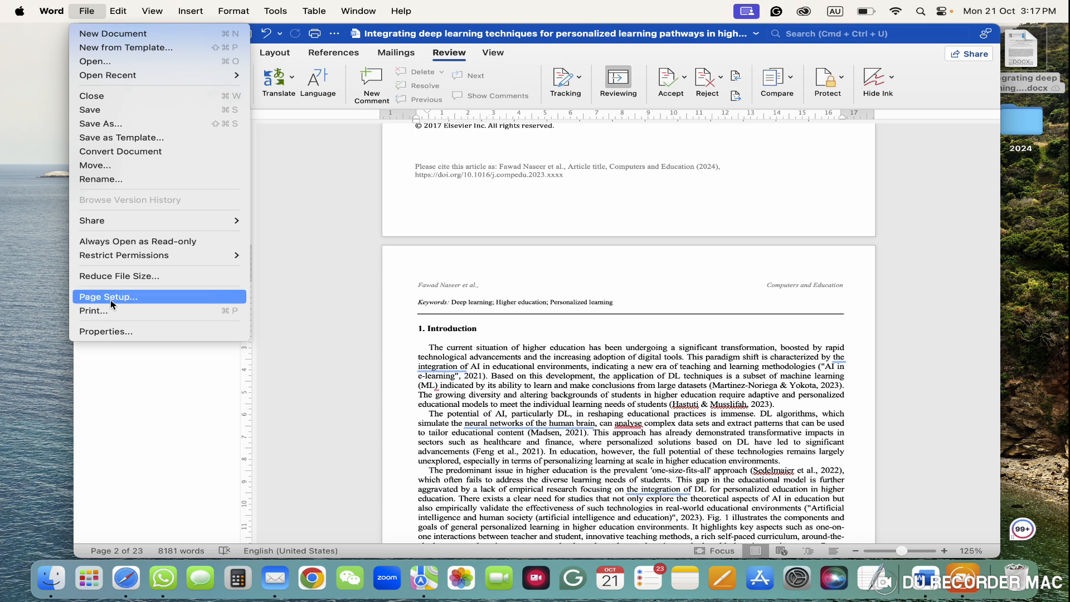
left_click(354, 245)
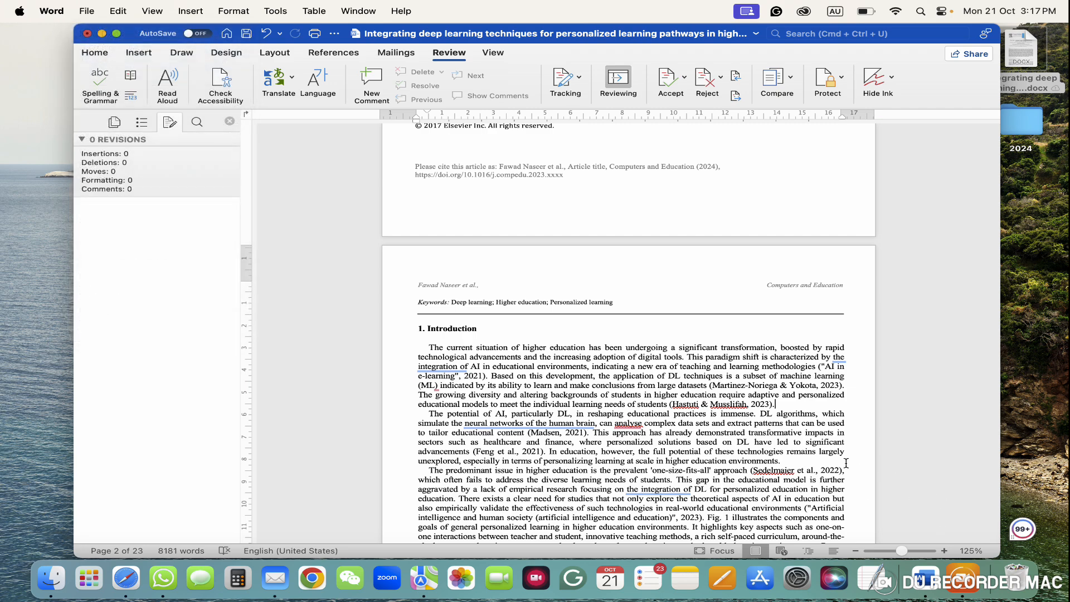
Give the first Introduction paragraph a dark red Accent 2 font colour and a yellow highlight as tracked formatting
scroll(701, 392, "down", 3)
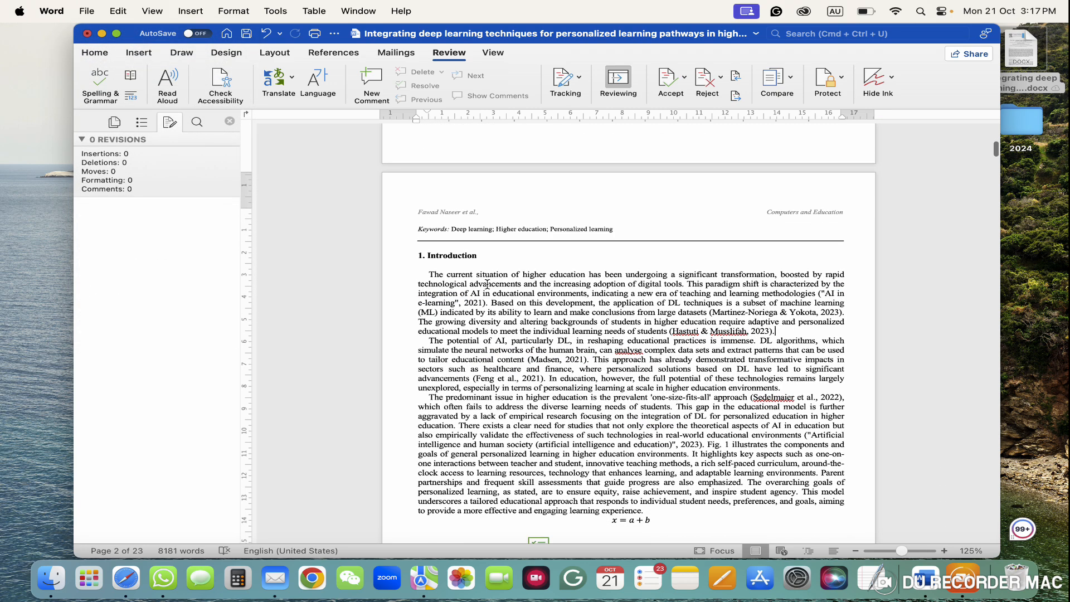
triple_click(429, 274)
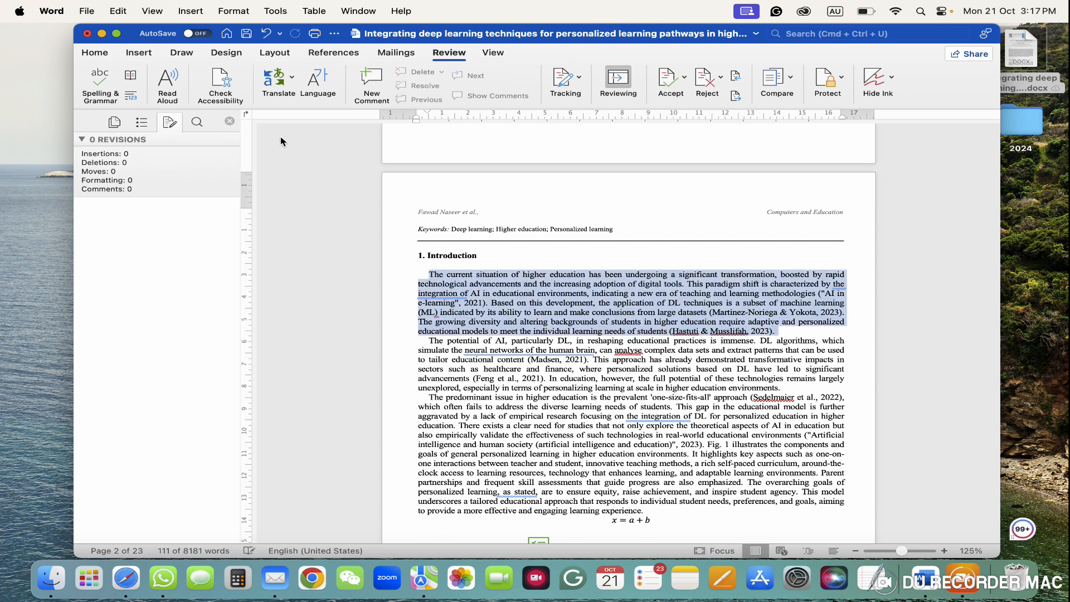
left_click(103, 56)
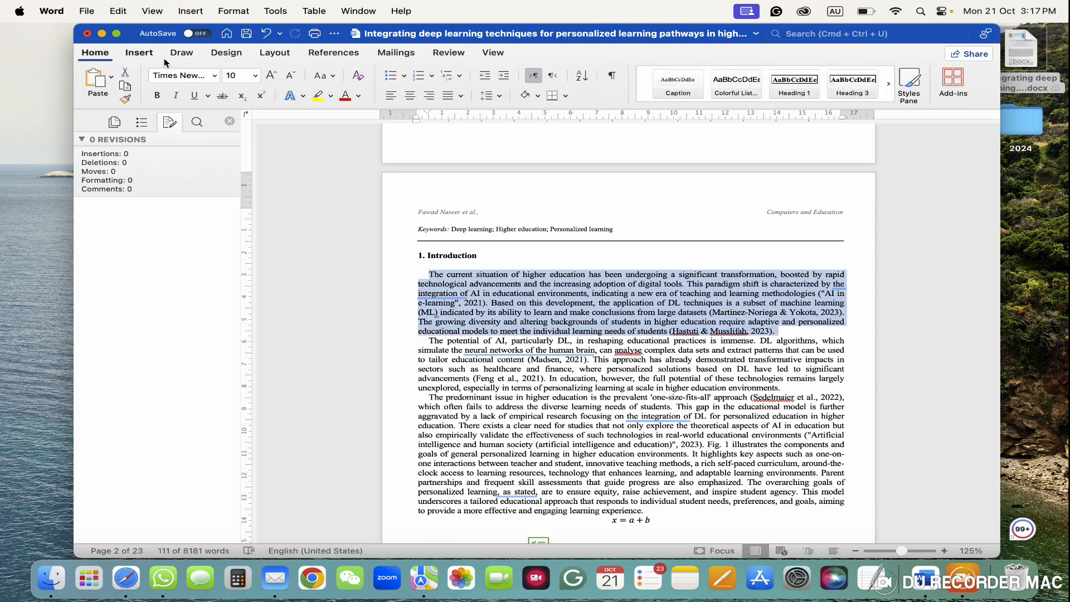
left_click(358, 96)
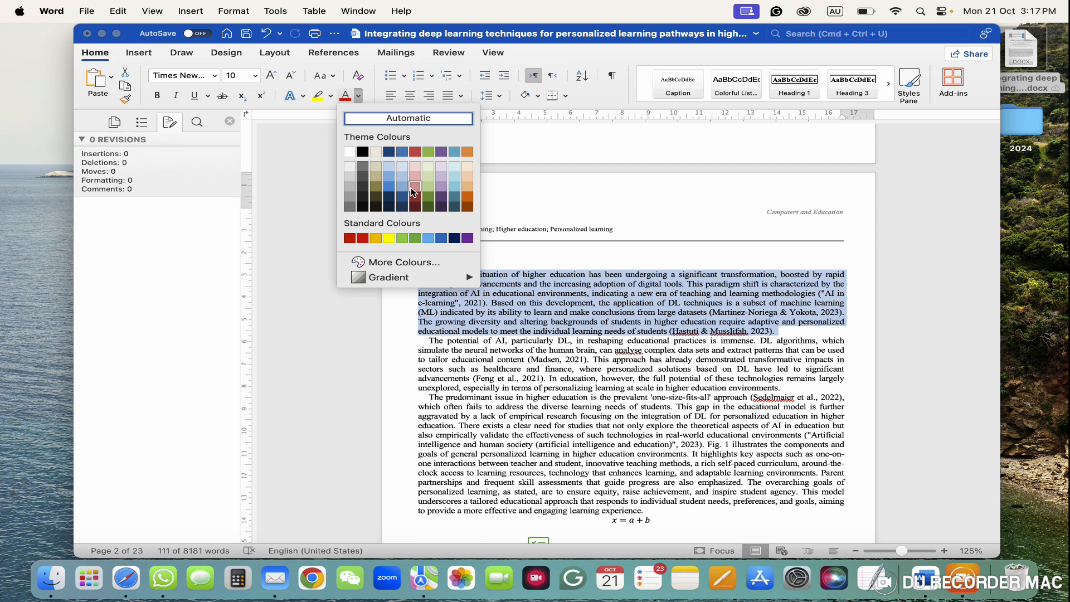
left_click(415, 199)
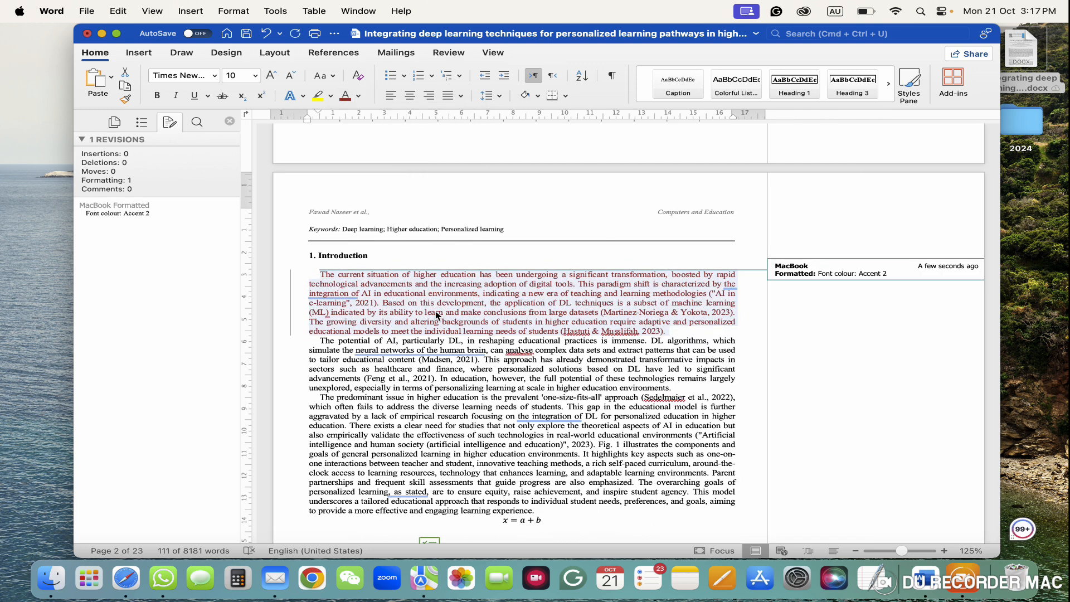
left_click(330, 95)
left_click(329, 140)
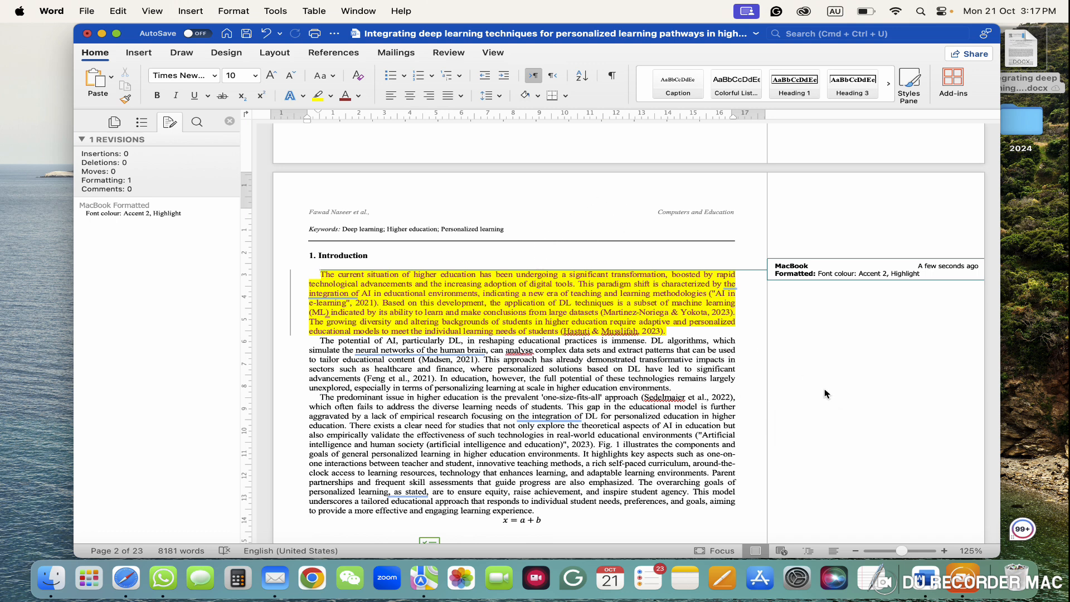
left_click(965, 586)
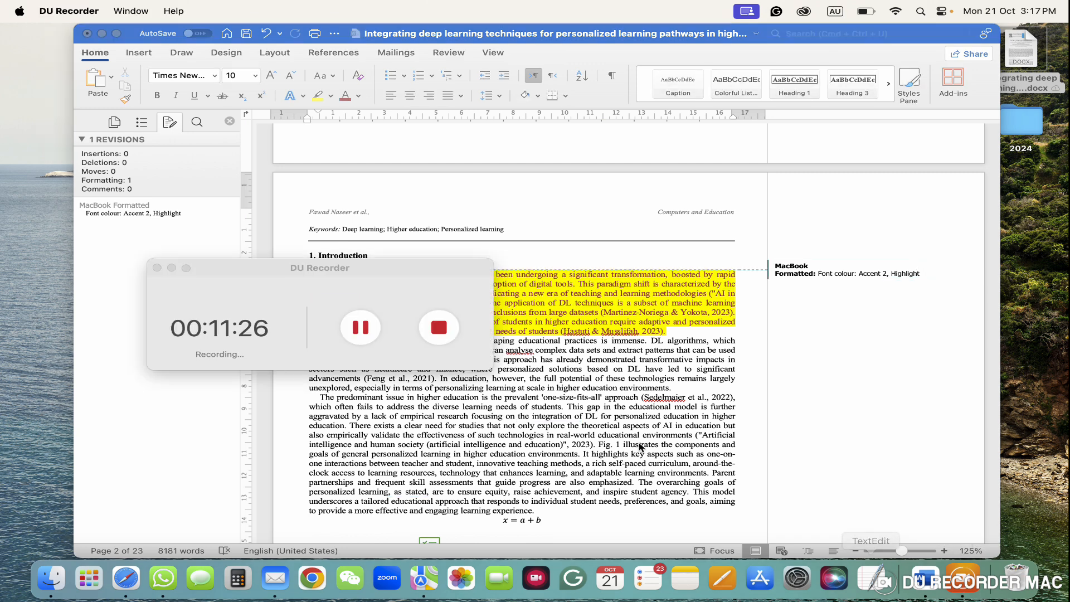